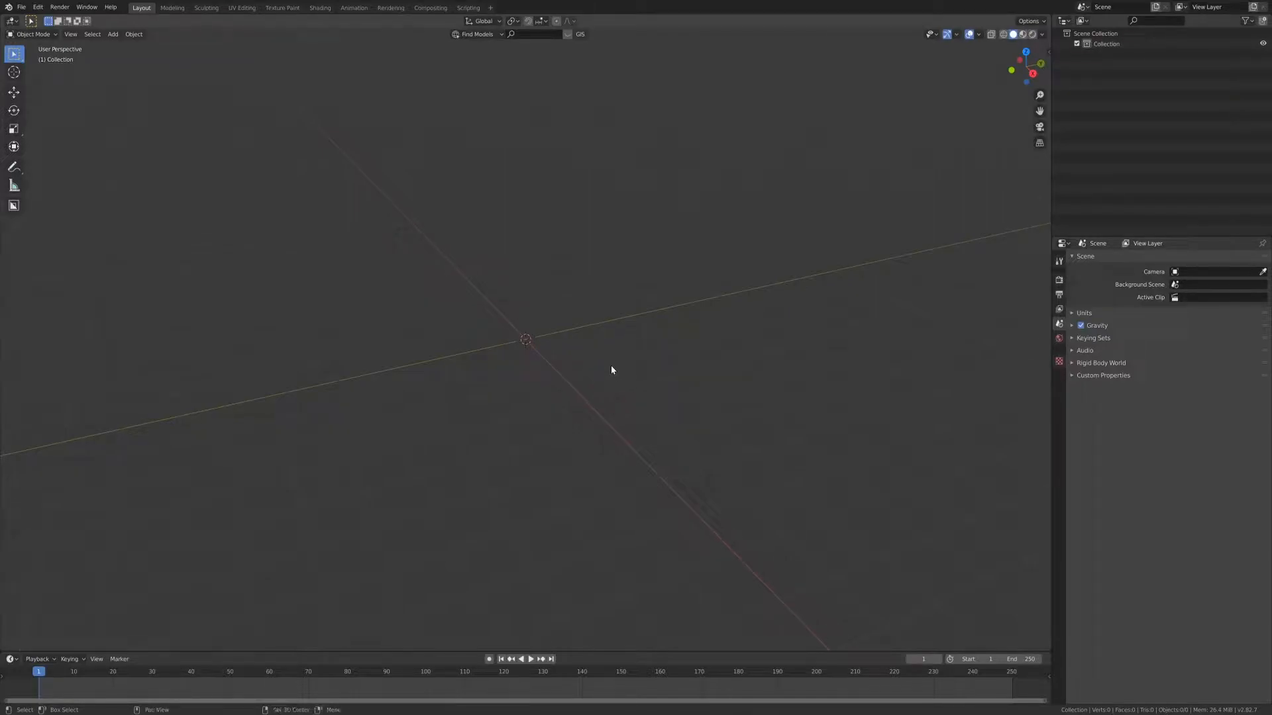
- Add a cube at the origin and create a new material for it
{"action": "key", "text": "shift+a"}
{"action": "mouse_move", "coordinate": [612, 368]}
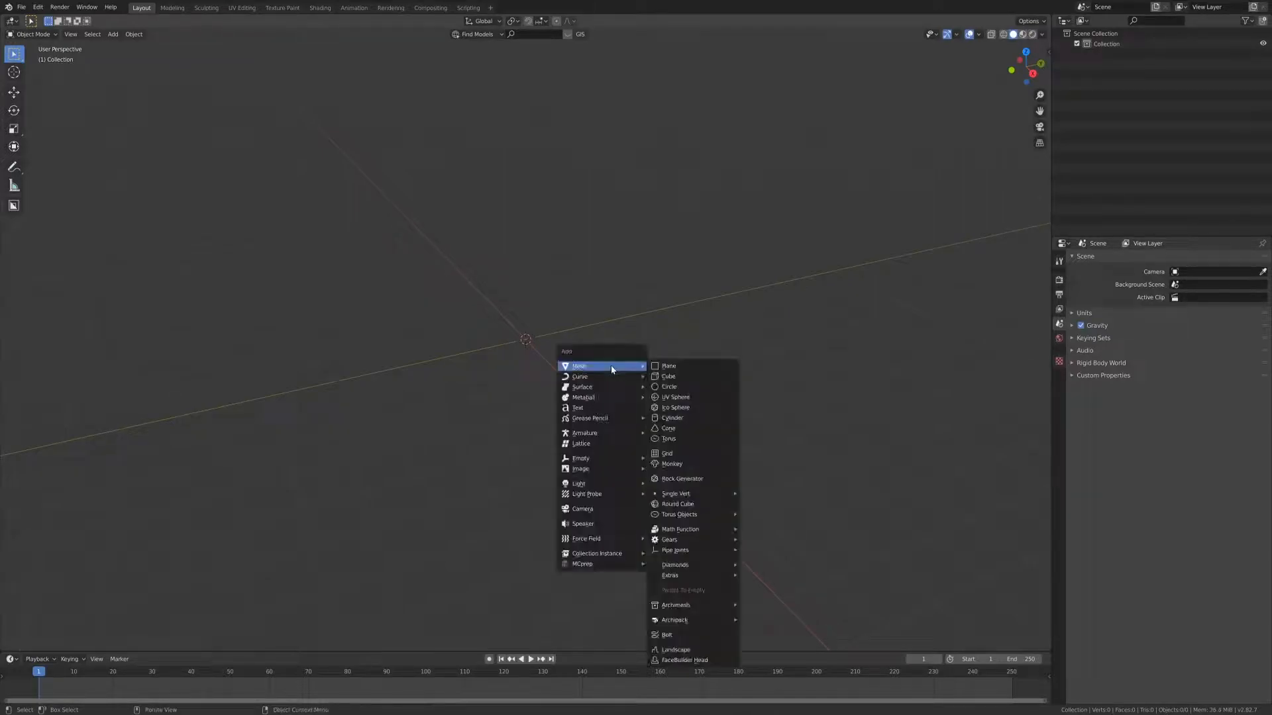
{"action": "left_click", "coordinate": [665, 376]}
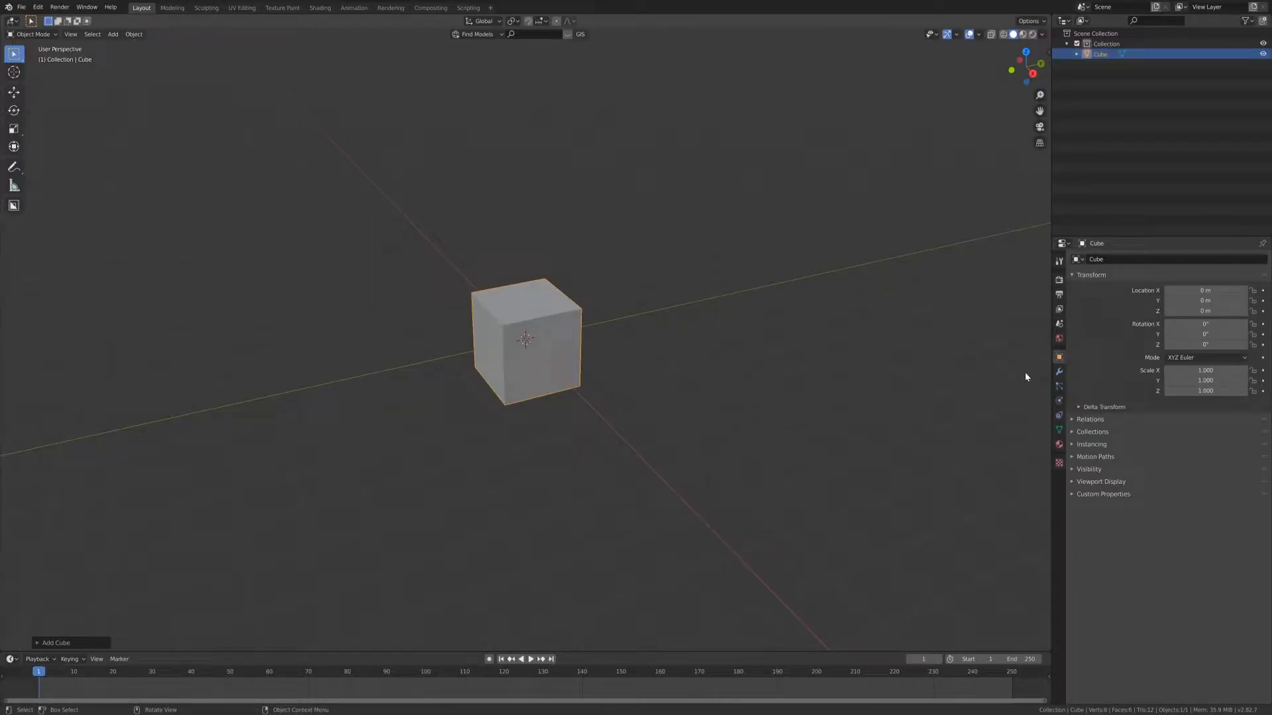
{"action": "left_click", "coordinate": [1059, 446]}
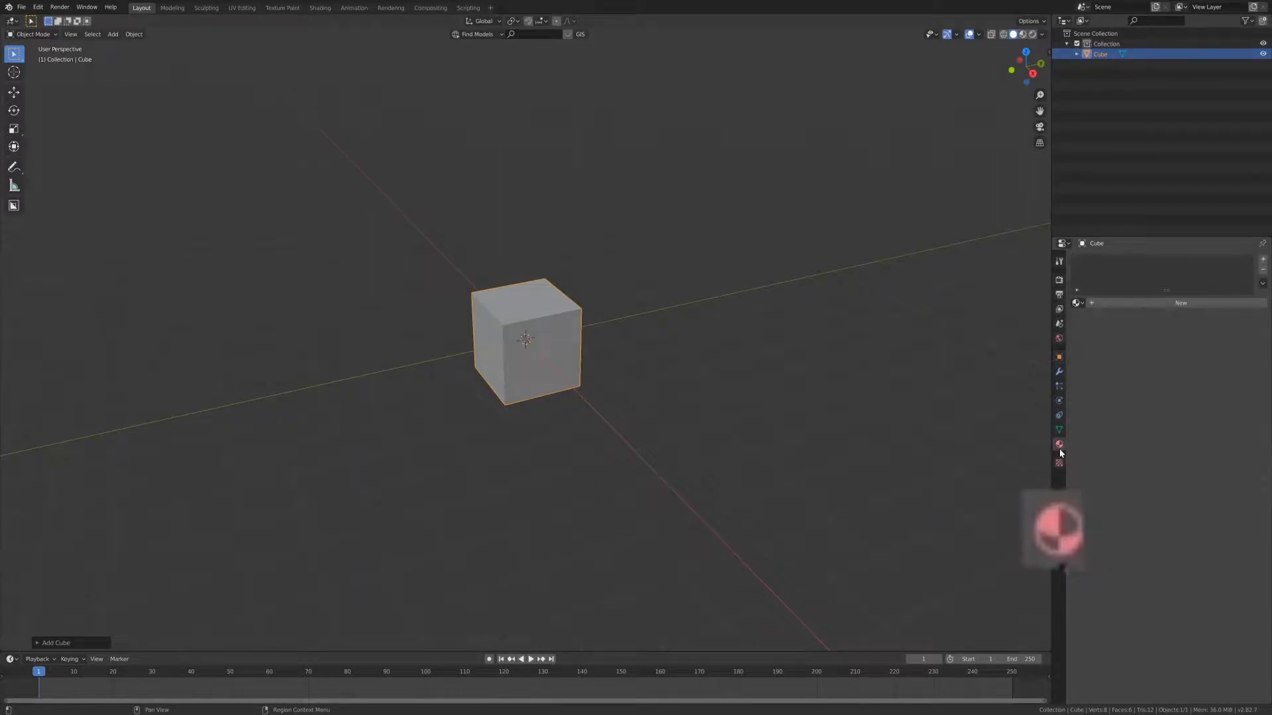
{"action": "left_click", "coordinate": [1160, 304]}
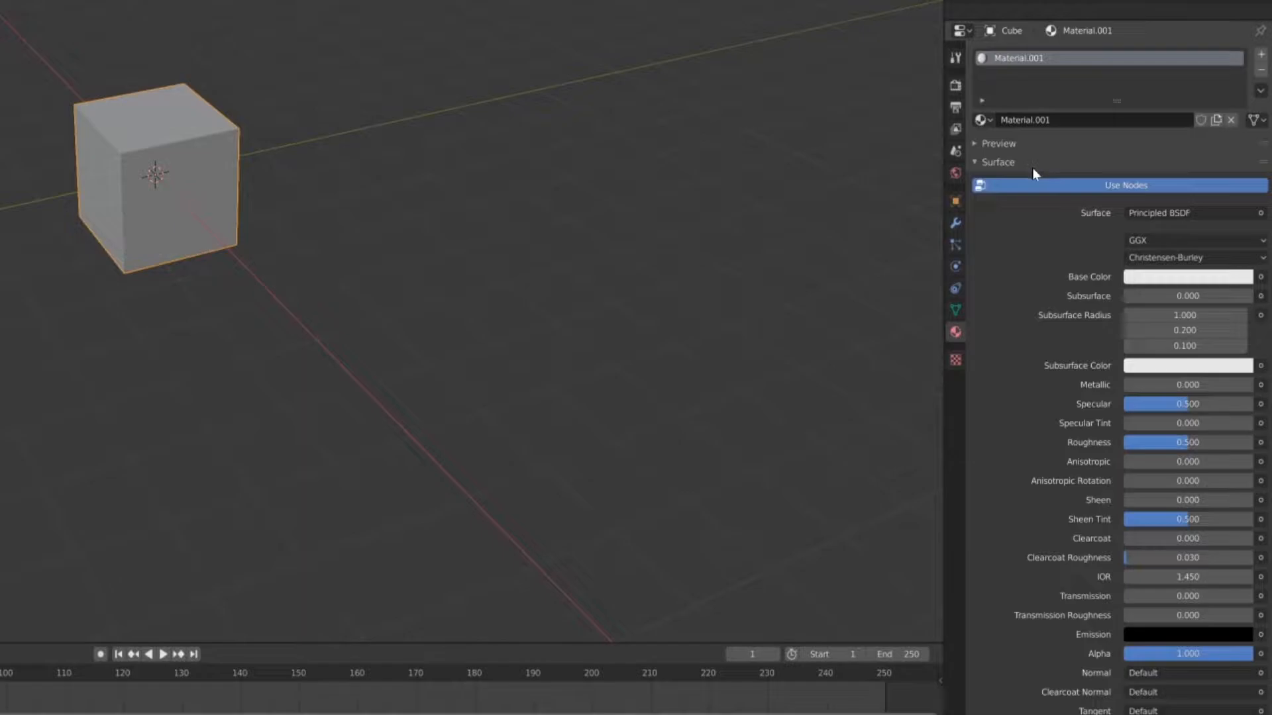
- Show the material preview and look through the surface settings of the cube's material
{"action": "left_click", "coordinate": [999, 144]}
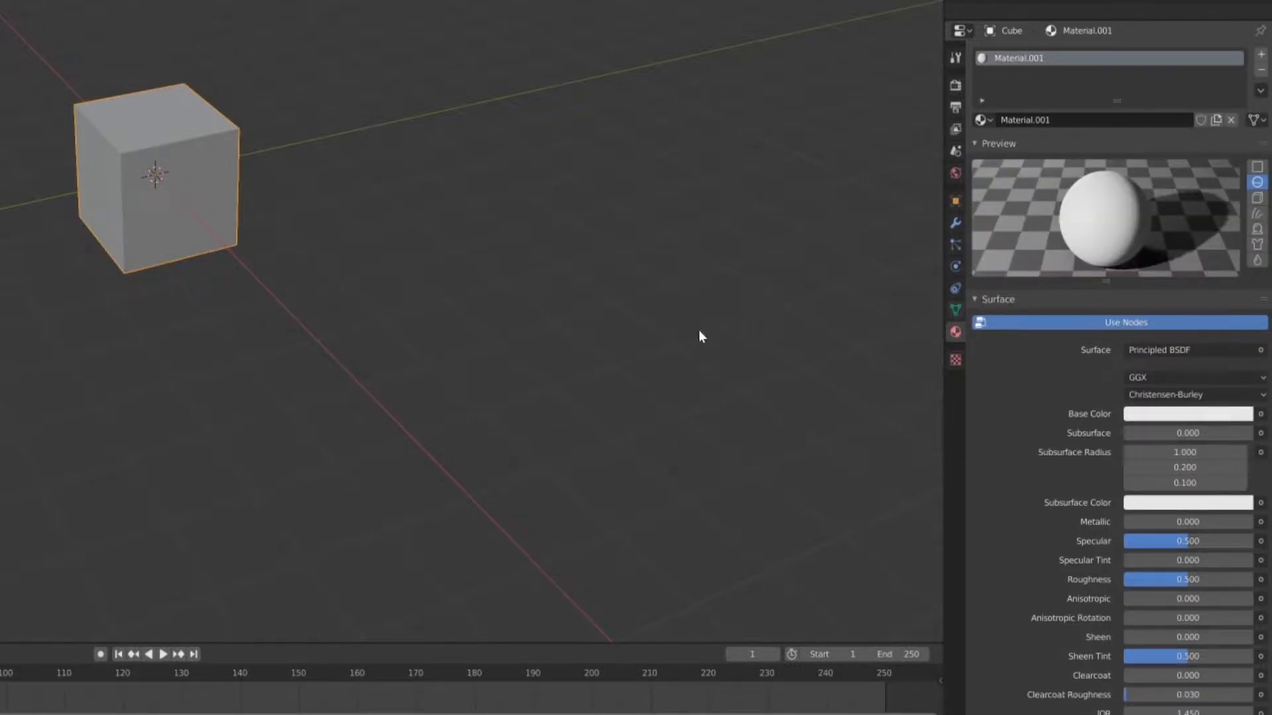
{"action": "scroll", "coordinate": [556, 352], "scroll_direction": "up", "scroll_amount": 4}
{"action": "middle_click_drag", "start_coordinate": [555, 351], "coordinate": [490, 340]}
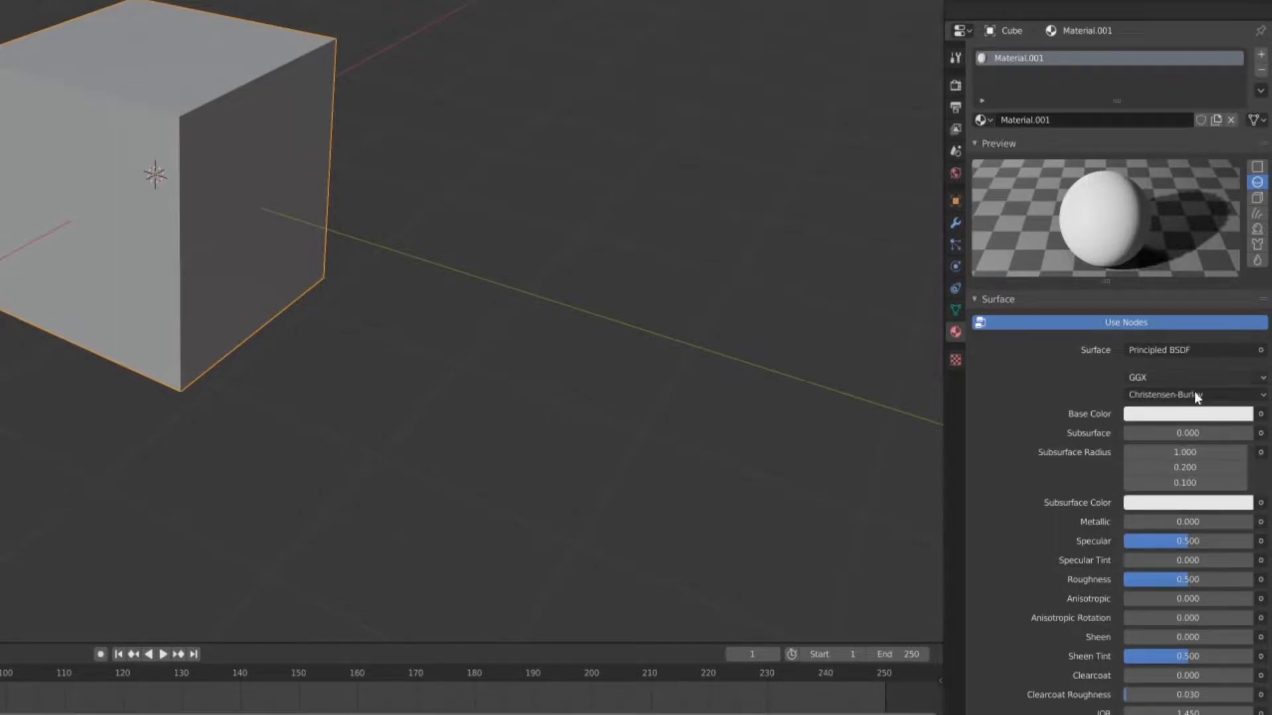
{"action": "scroll", "coordinate": [1189, 654], "scroll_direction": "down", "scroll_amount": 10}
{"action": "scroll", "coordinate": [1195, 686], "scroll_direction": "up", "scroll_amount": 6}
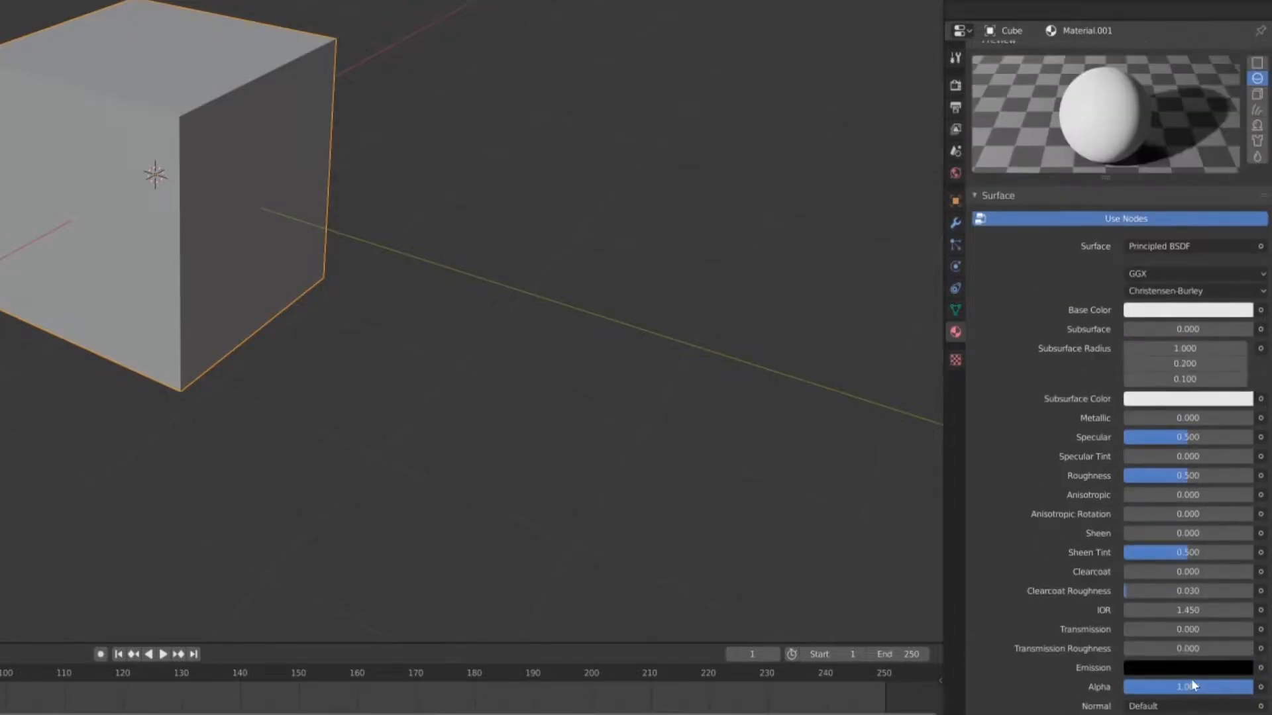
{"action": "scroll", "coordinate": [1194, 686], "scroll_direction": "up", "scroll_amount": 4}
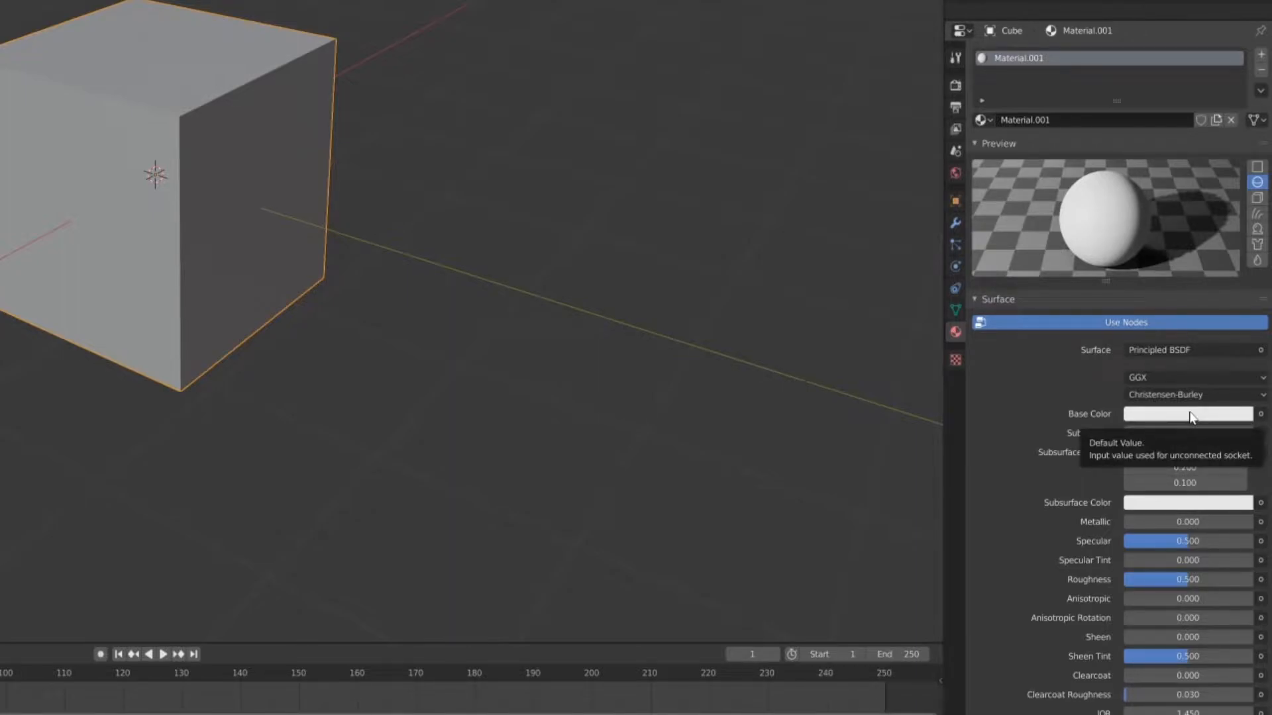
- Try an orange base color on the cube's material and undo it
{"action": "left_click", "coordinate": [1190, 418]}
{"action": "left_click_drag", "start_coordinate": [1209, 251], "coordinate": [1138, 286]}
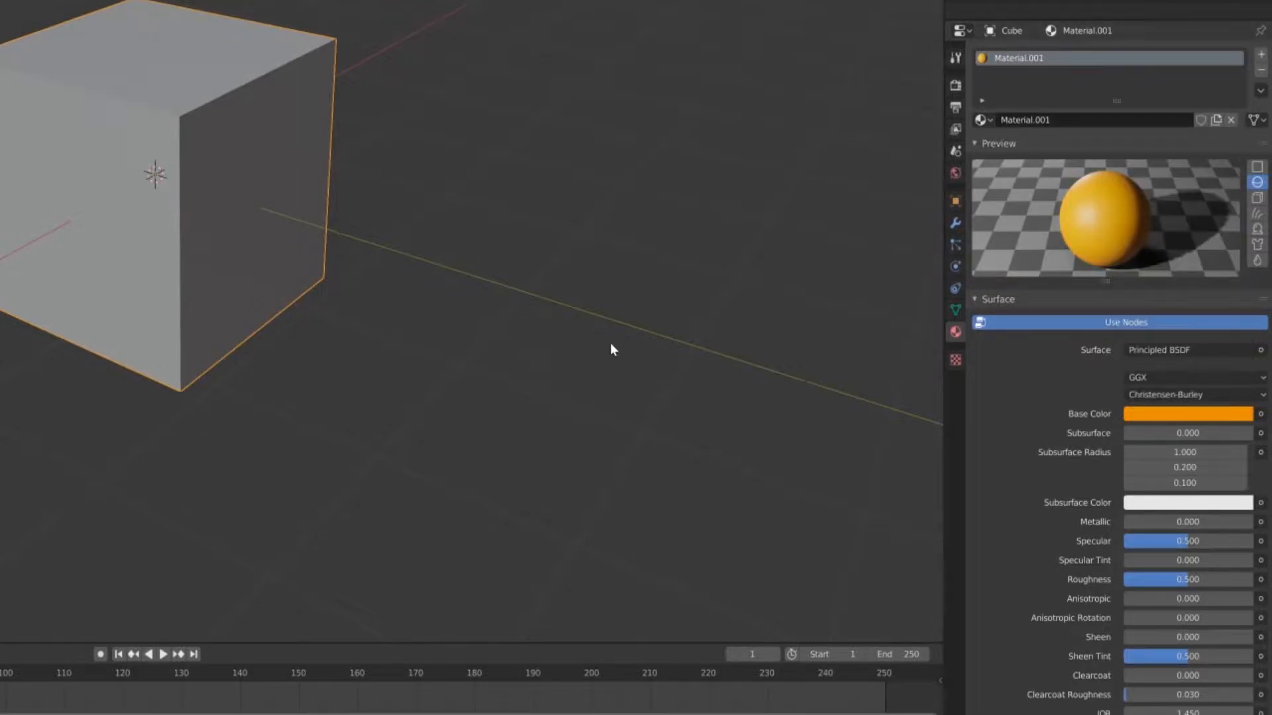
{"action": "key", "text": "ctrl+z"}
- Try a specular value of 0.984 and a roughness of 0.093 on the material, undoing each change
{"action": "left_click_drag", "start_coordinate": [1170, 525], "coordinate": [1244, 541]}
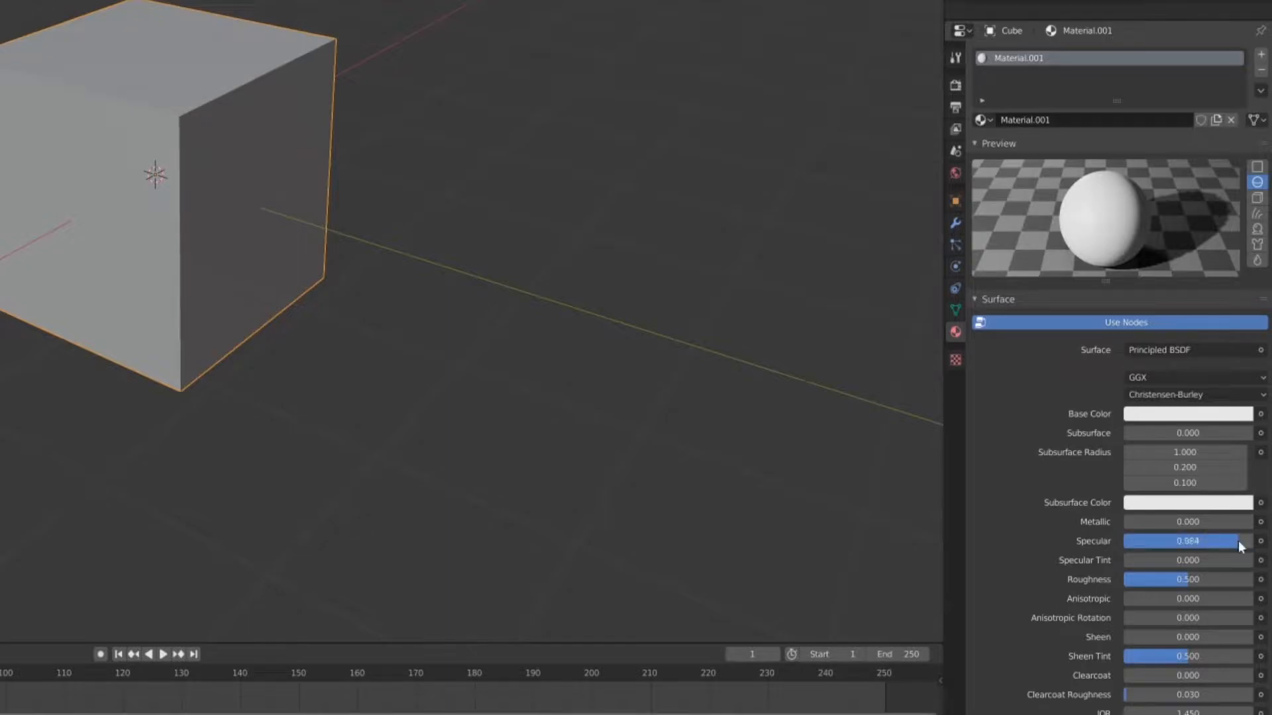
{"action": "key", "text": "ctrl+z"}
{"action": "left_click_drag", "start_coordinate": [1181, 579], "coordinate": [1136, 579]}
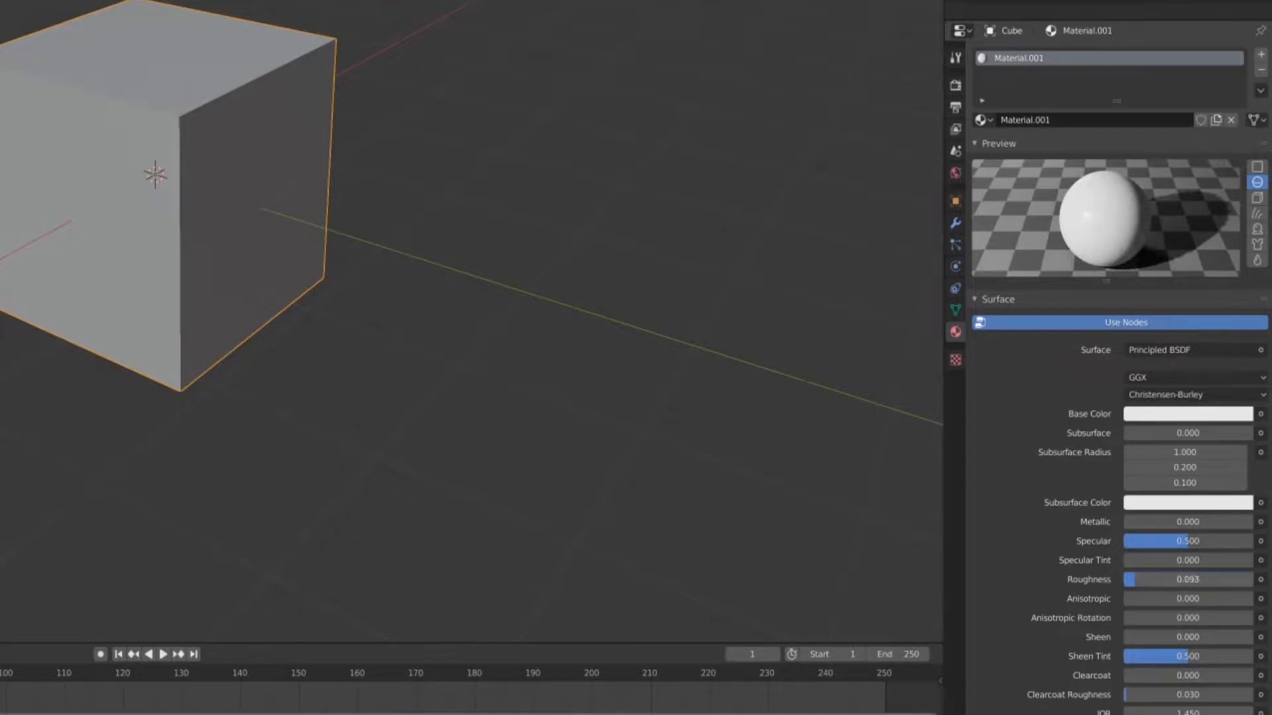
{"action": "key", "text": "ctrl+z"}
- Set the material to metallic 1.000, specular 0.000 and roughness 0.196, with a light blue base color
{"action": "left_click_drag", "start_coordinate": [1187, 541], "coordinate": [1150, 579]}
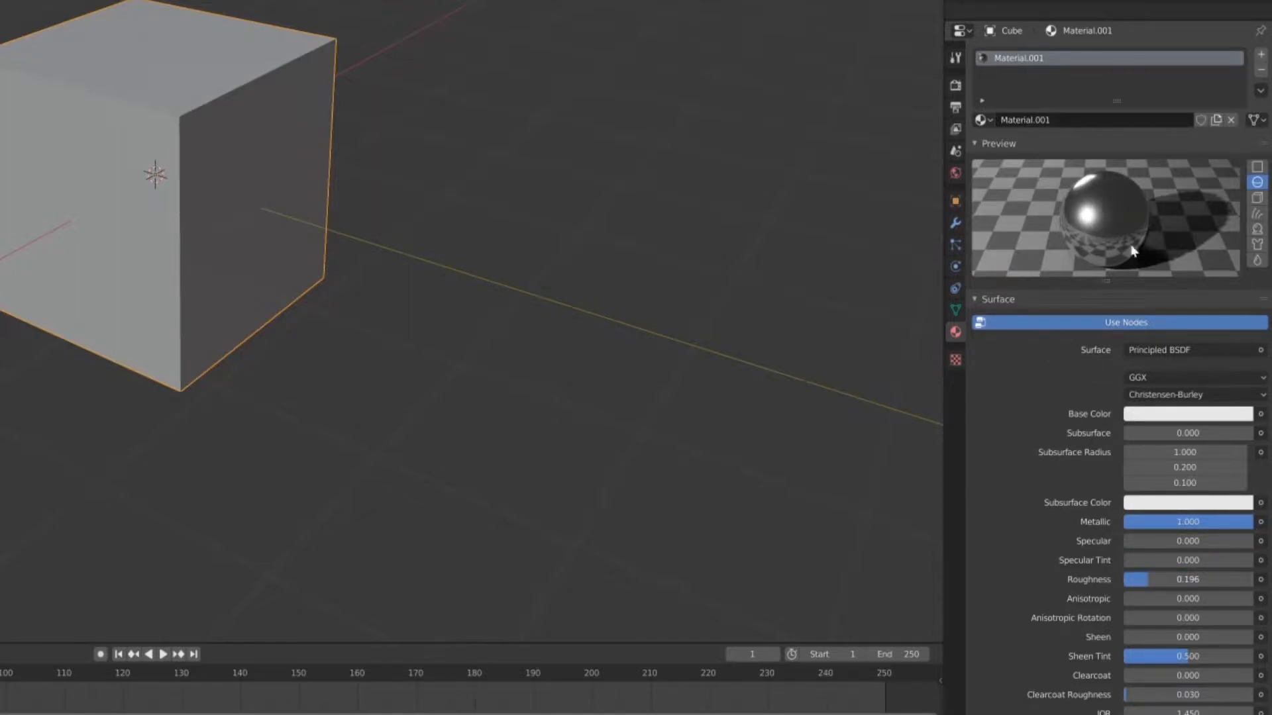
{"action": "left_click", "coordinate": [1159, 416]}
{"action": "left_click_drag", "start_coordinate": [1175, 248], "coordinate": [1184, 216]}
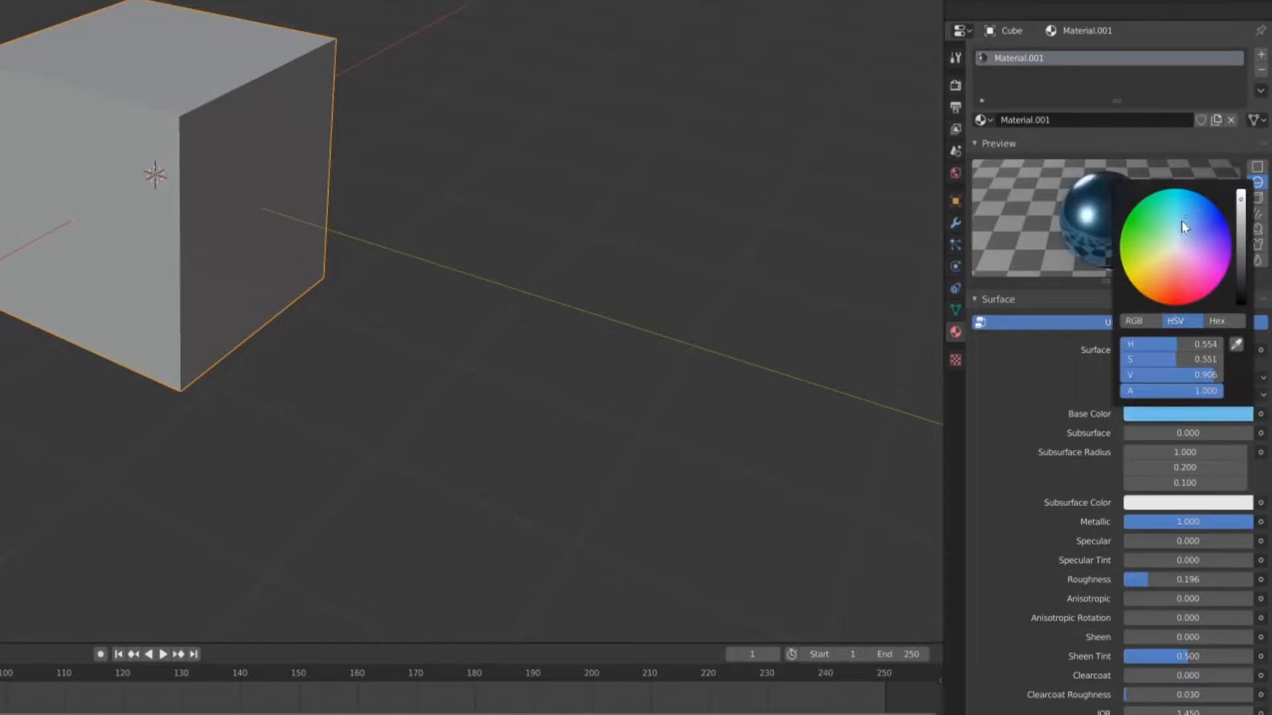
- Set the render engine to Cycles and choose the non-CPU rendering device
{"action": "middle_click_drag", "start_coordinate": [817, 289], "coordinate": [833, 265]}
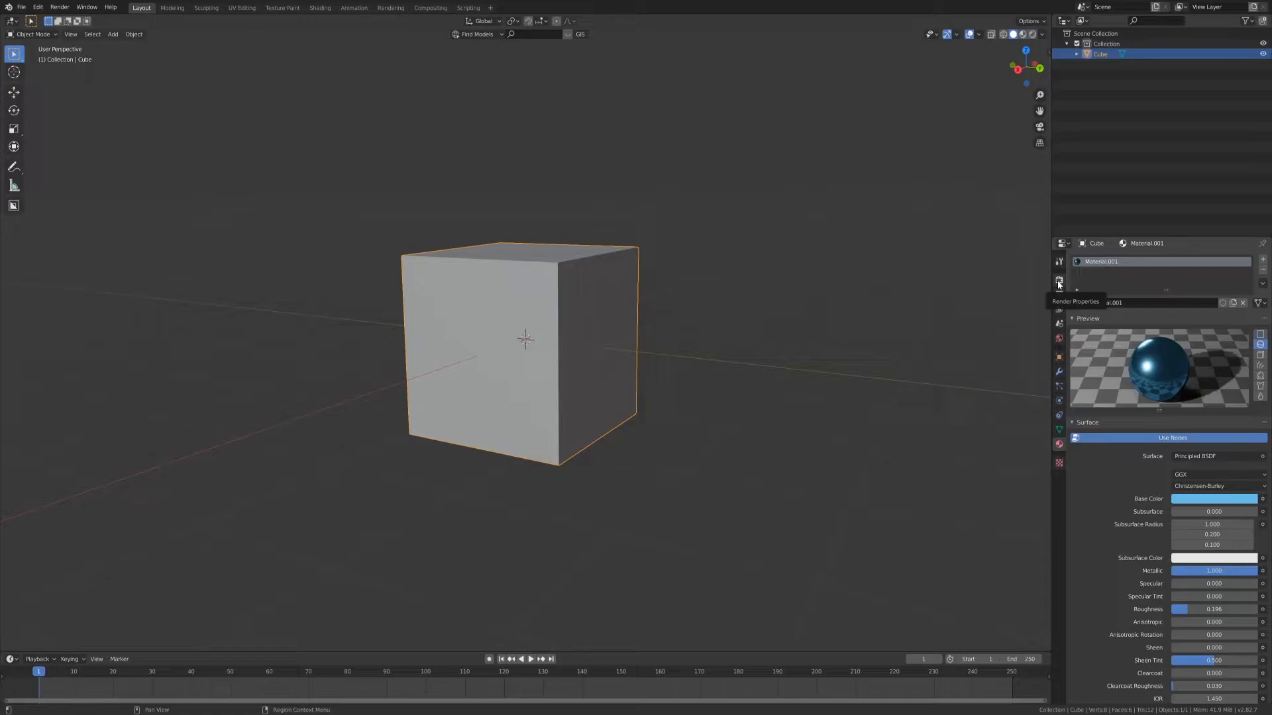
{"action": "left_click", "coordinate": [1058, 282]}
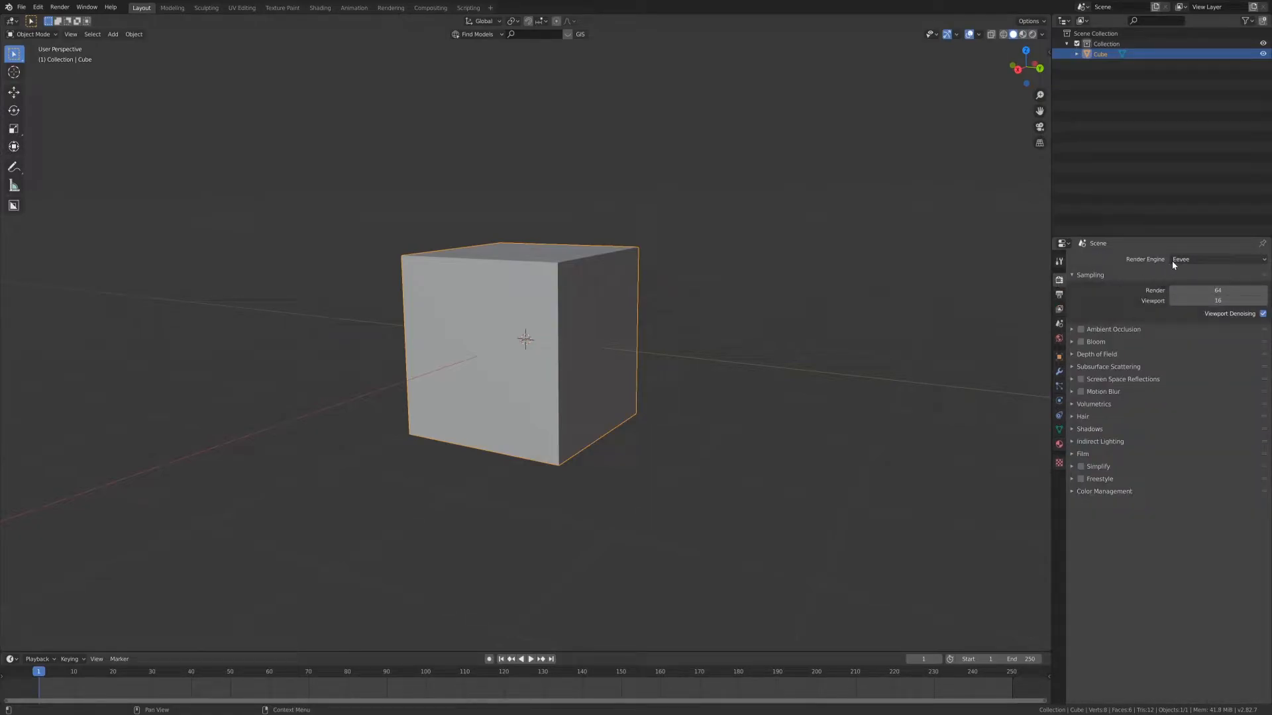
{"action": "left_click", "coordinate": [1177, 260]}
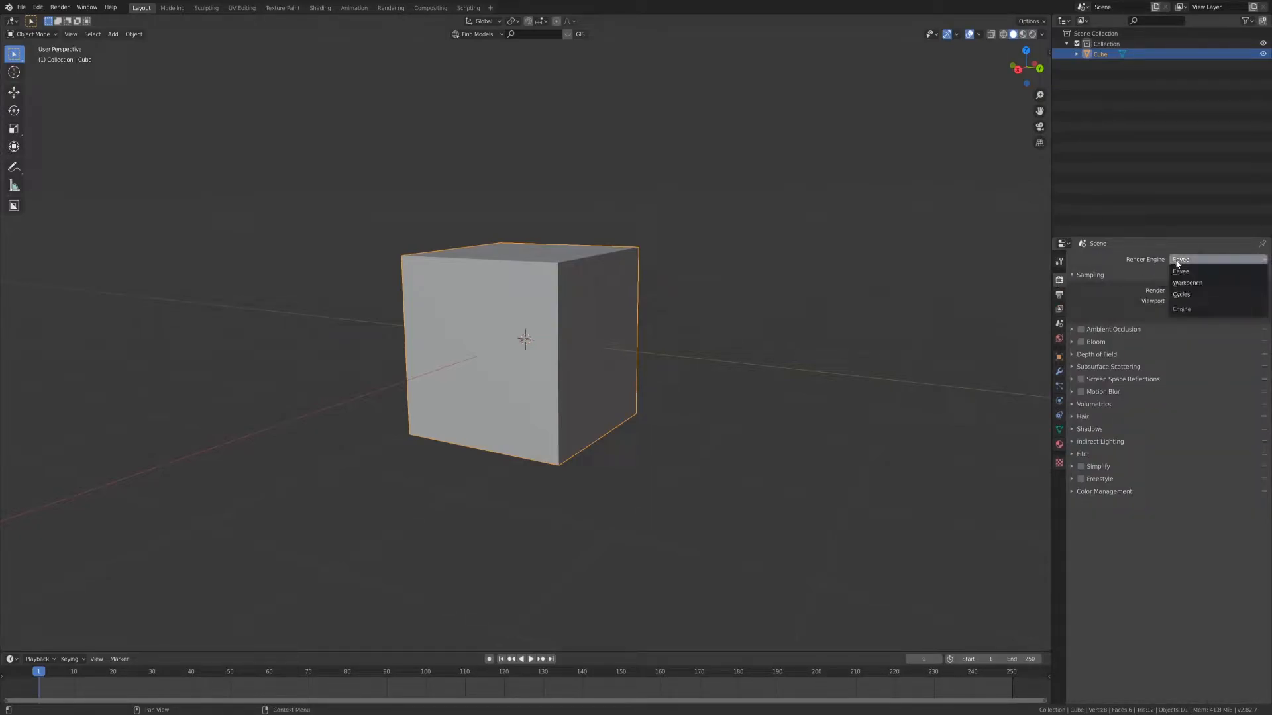
{"action": "left_click", "coordinate": [1185, 294]}
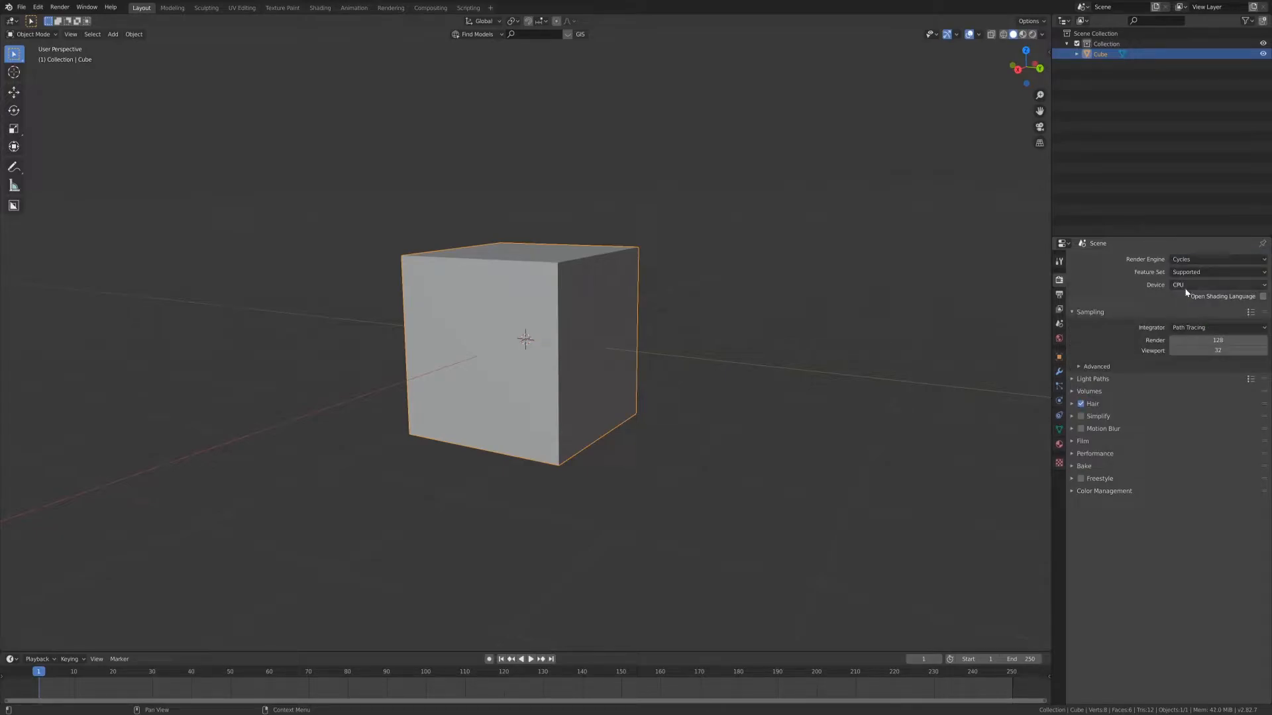
{"action": "left_click", "coordinate": [1186, 286]}
{"action": "left_click", "coordinate": [1176, 308]}
- Return to the cube's material settings and switch the viewport to rendered shading with nothing selected
{"action": "left_click", "coordinate": [1058, 444]}
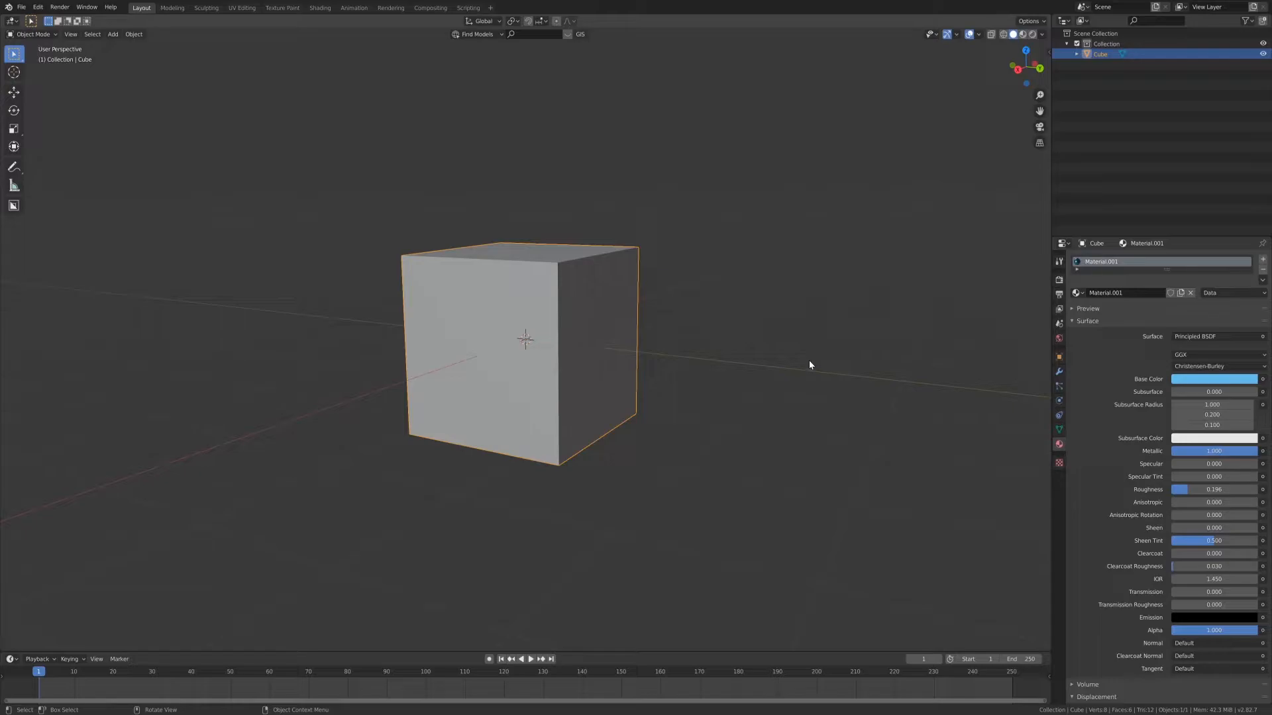
{"action": "middle_click_drag", "start_coordinate": [769, 345], "coordinate": [757, 361]}
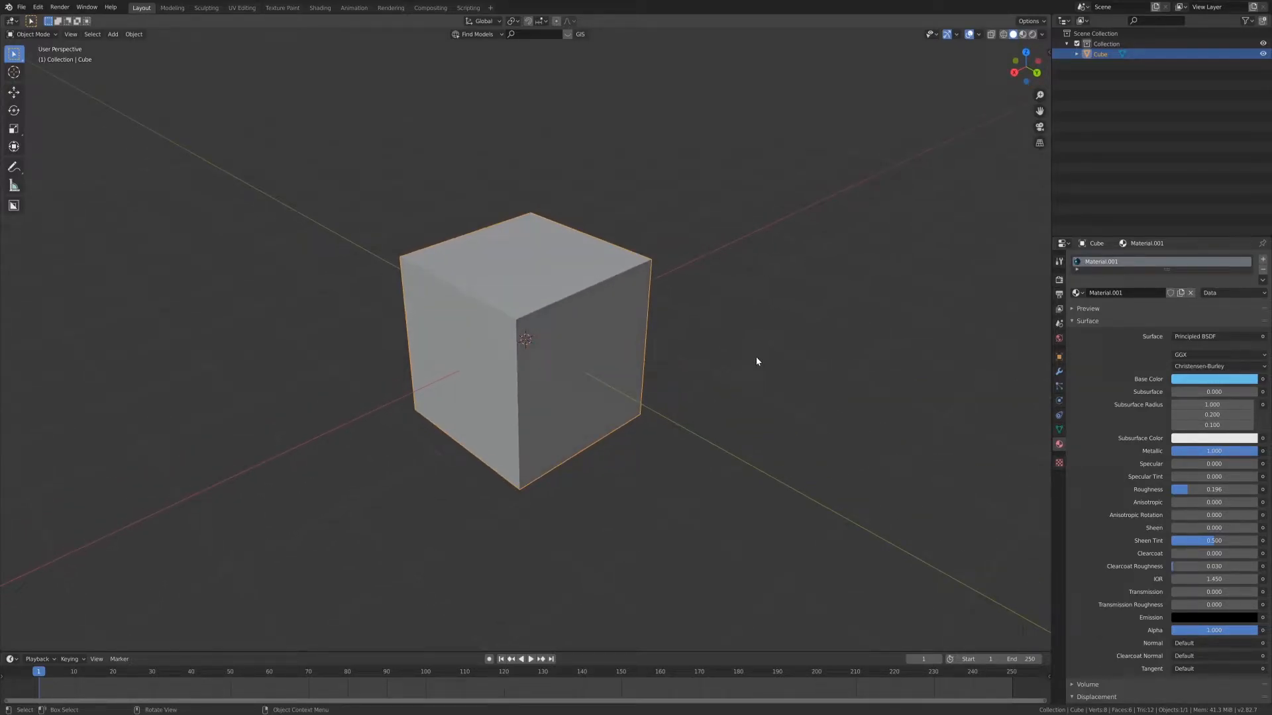
{"action": "key", "text": "z"}
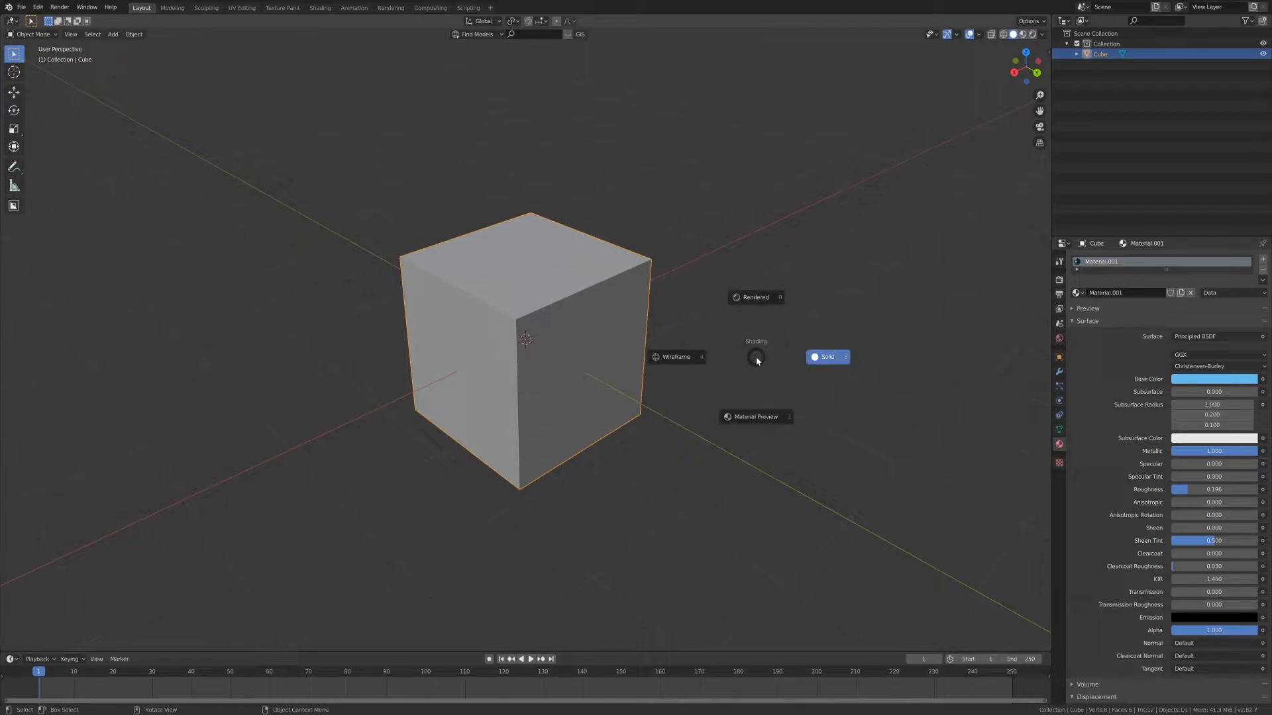
{"action": "left_click", "coordinate": [759, 300]}
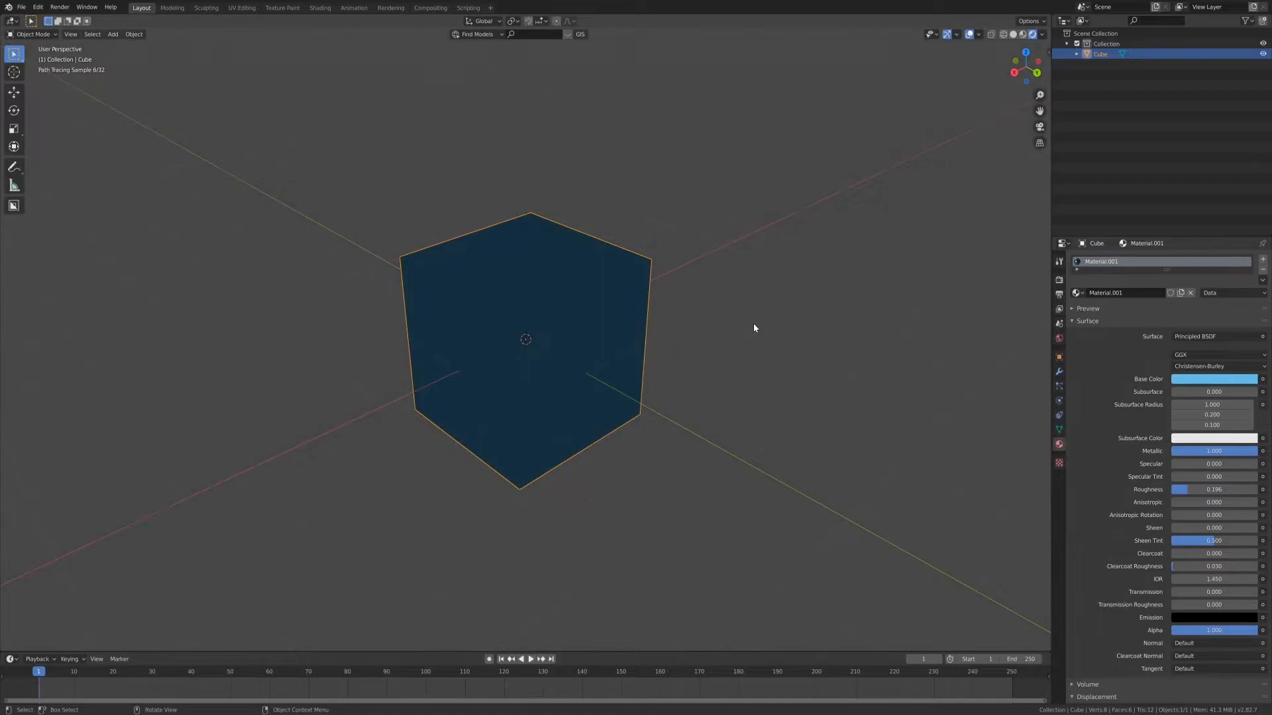
{"action": "left_click", "coordinate": [765, 324]}
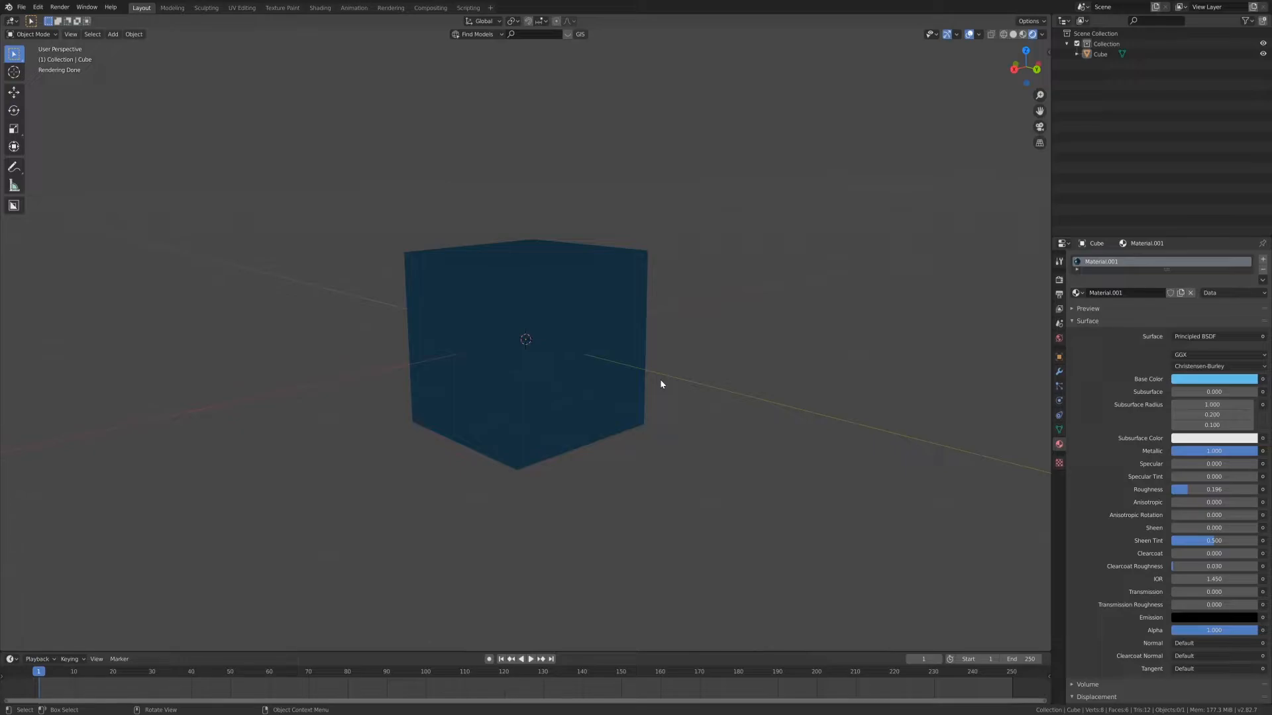
- Add a point light and move it out of the cube, above and beside it
{"action": "key", "text": "shift+a"}
{"action": "mouse_move", "coordinate": [661, 381]}
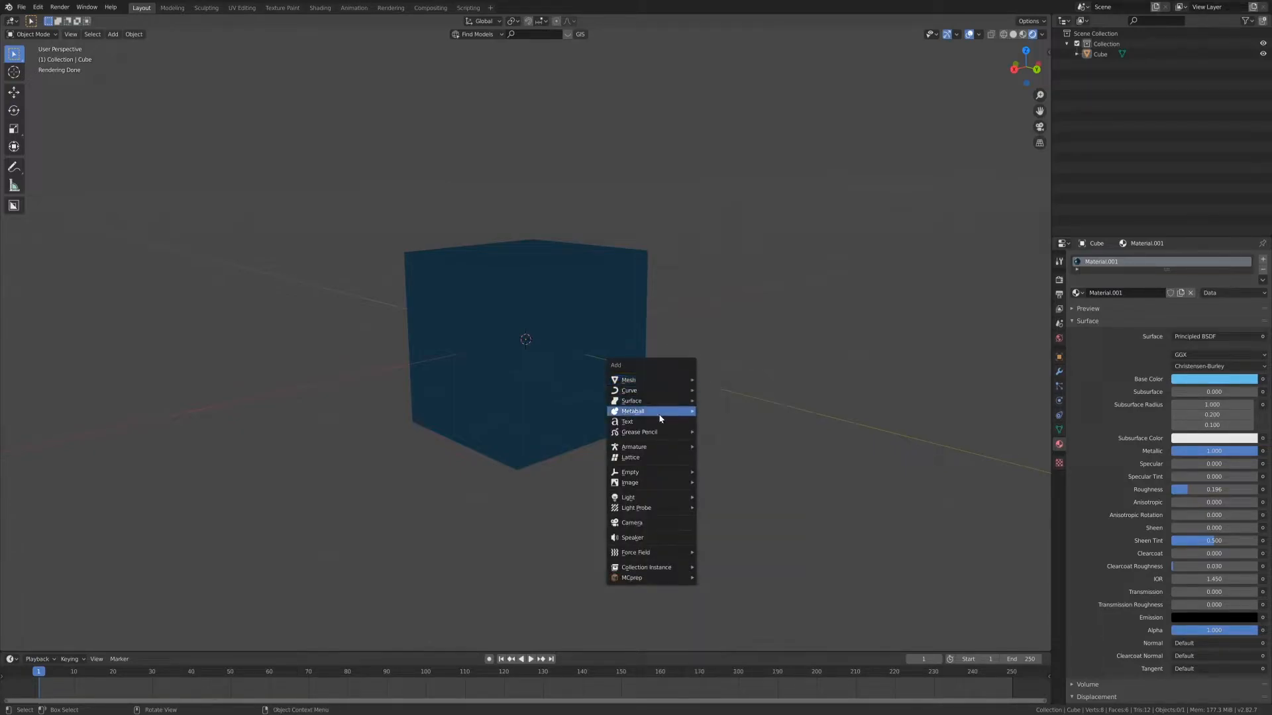
{"action": "mouse_move", "coordinate": [665, 497]}
{"action": "left_click", "coordinate": [718, 501]}
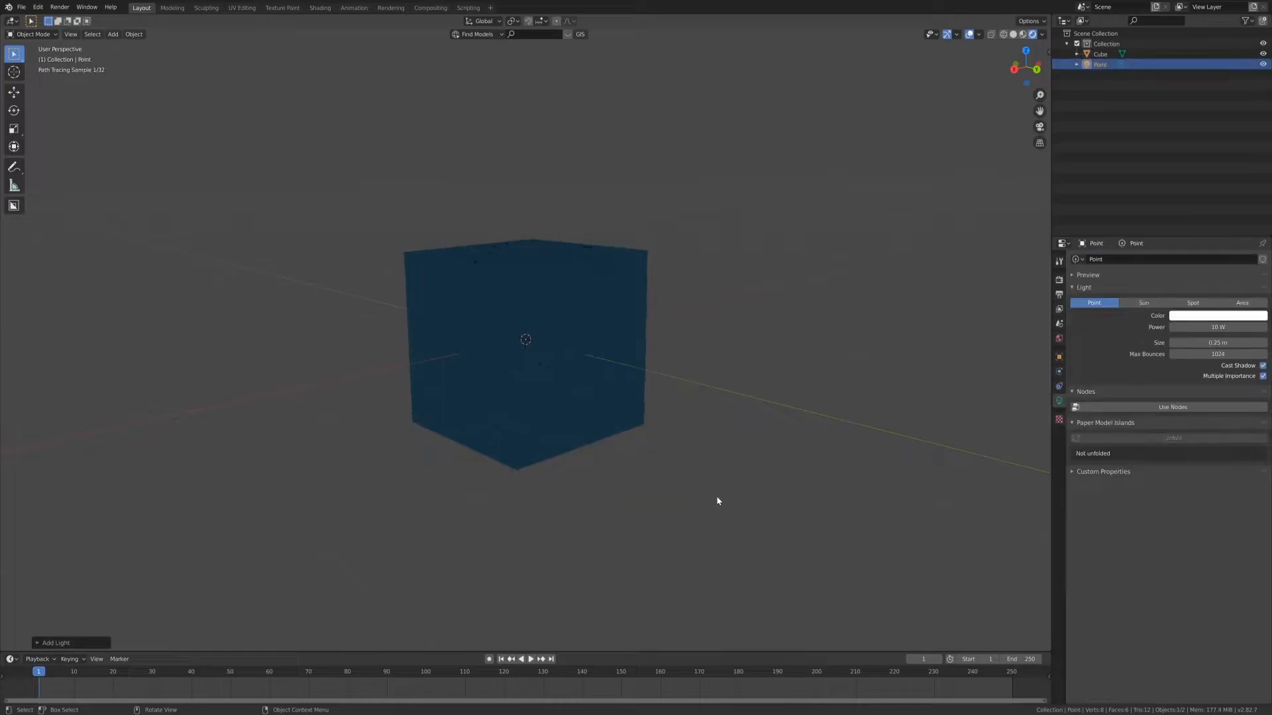
{"action": "key", "text": "g"}
{"action": "left_click", "coordinate": [852, 352]}
{"action": "middle_click_drag", "start_coordinate": [852, 352], "coordinate": [745, 357]}
- Set the point light's power to 20000 W after trying 2000 W
{"action": "left_click", "coordinate": [1218, 328]}
{"action": "type", "text": "2000"}
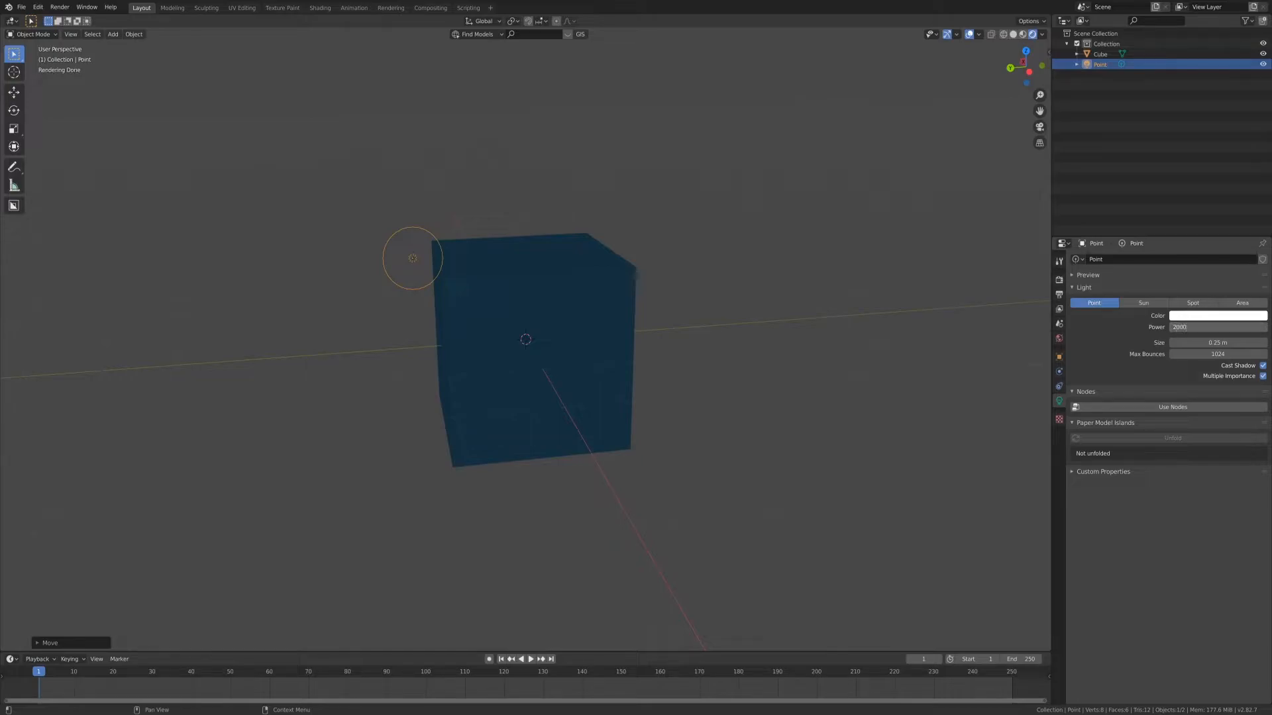
{"action": "key", "text": "Return"}
{"action": "mouse_move", "coordinate": [701, 369]}
{"action": "middle_mouse_down"}
{"action": "mouse_move", "coordinate": [755, 361]}
{"action": "mouse_move", "coordinate": [749, 371]}
{"action": "mouse_move", "coordinate": [718, 366]}
{"action": "middle_mouse_up"}
{"action": "left_click", "coordinate": [1218, 327]}
{"action": "type", "text": "20000"}
{"action": "key", "text": "Return"}
- Try a yellow color on the point light, undo it and check the light's color setting
{"action": "middle_click_drag", "start_coordinate": [1033, 355], "coordinate": [942, 369]}
{"action": "left_click", "coordinate": [1199, 317]}
{"action": "left_click_drag", "start_coordinate": [1219, 232], "coordinate": [1180, 222]}
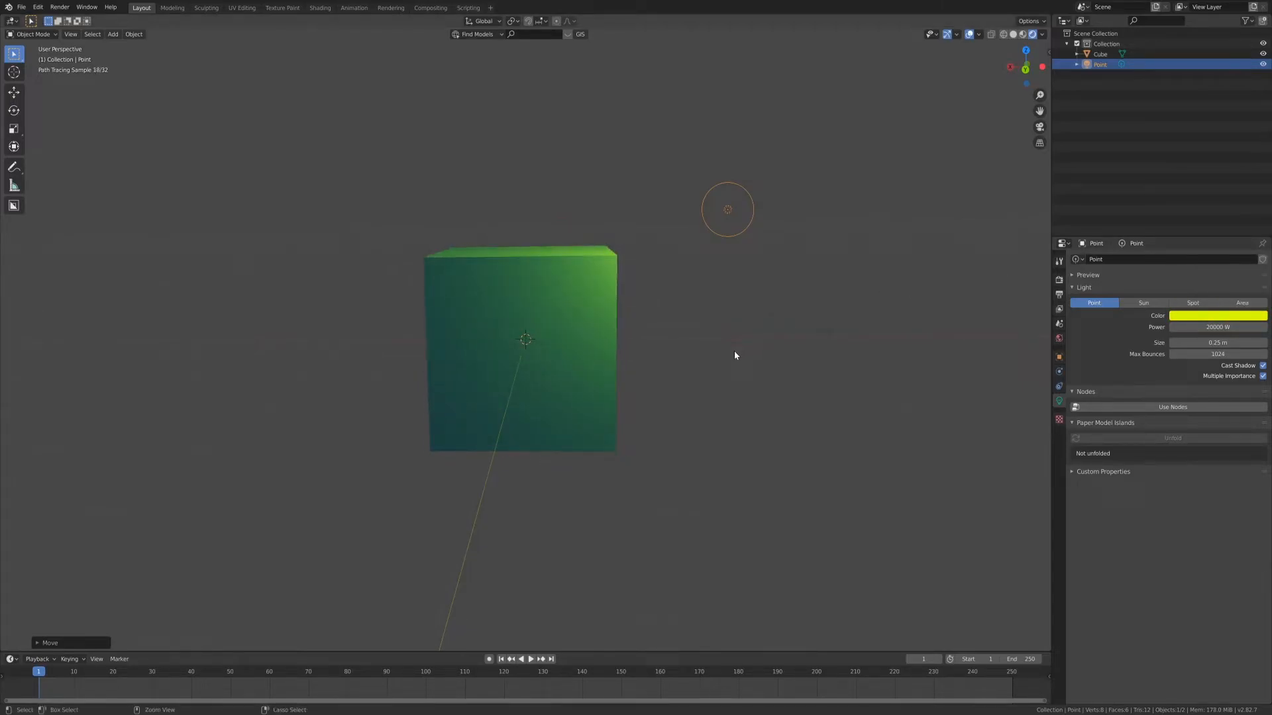
{"action": "key", "text": "ctrl+z"}
{"action": "left_click", "coordinate": [1228, 317]}
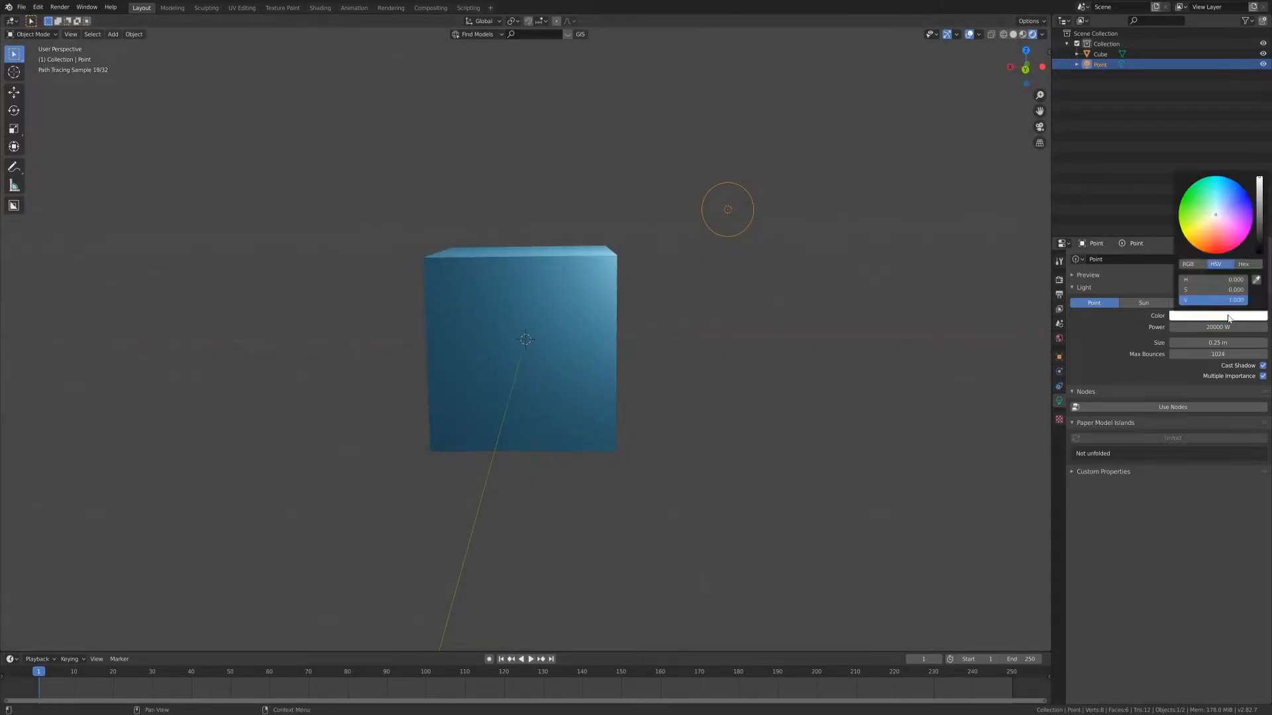
{"action": "middle_click_drag", "start_coordinate": [809, 361], "coordinate": [807, 377]}
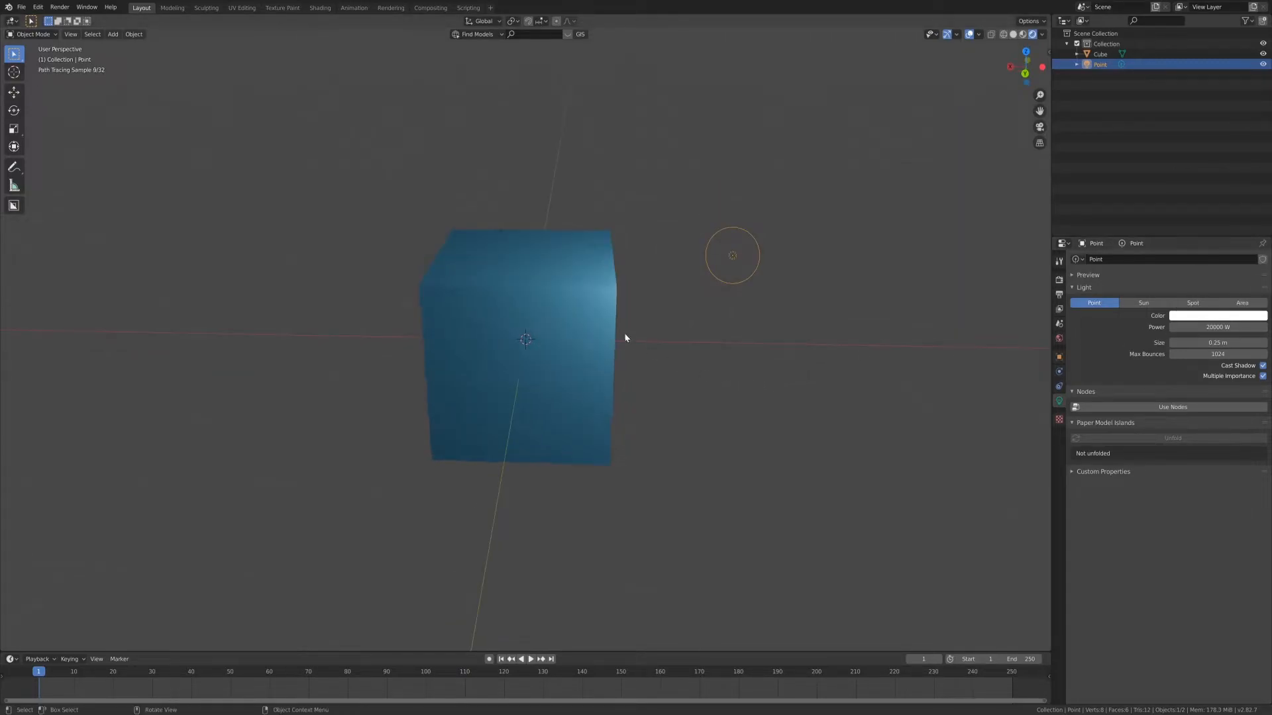
- Add a sun light, move it above and beside the cube, and rotate it
{"action": "key", "text": "shift+a"}
{"action": "mouse_move", "coordinate": [626, 337]}
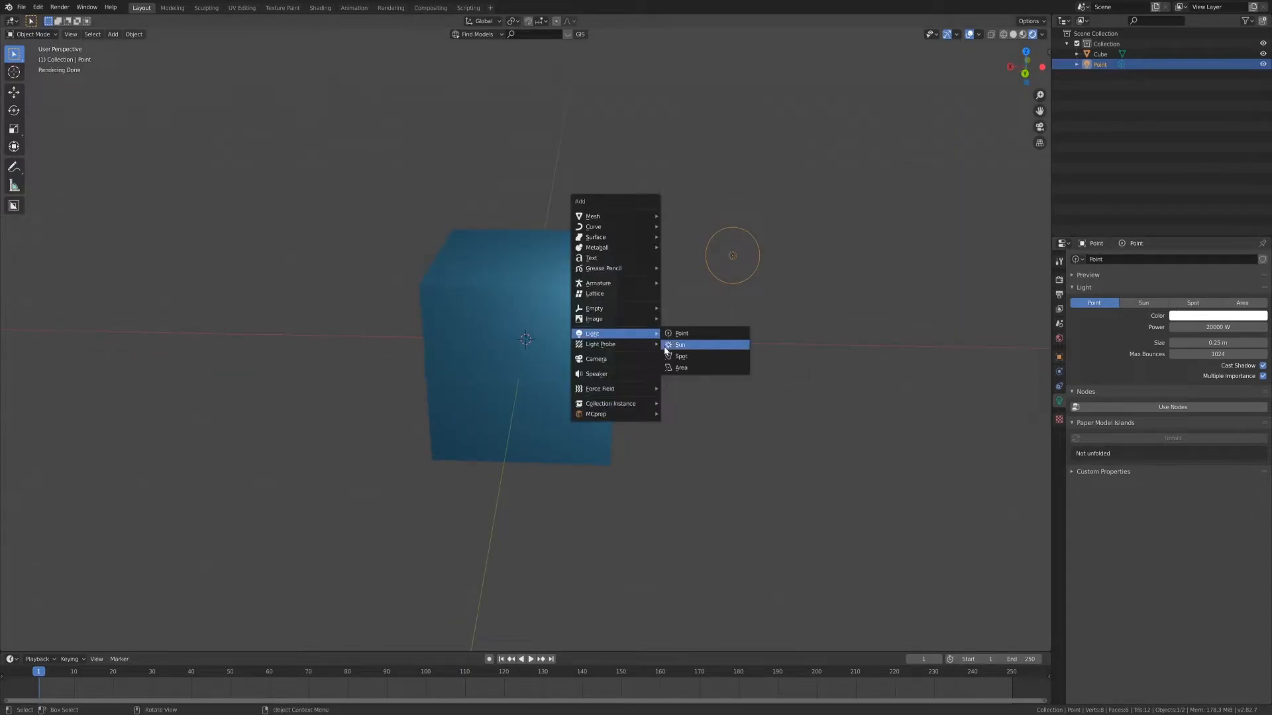
{"action": "left_click", "coordinate": [669, 345]}
{"action": "key", "text": "g"}
{"action": "left_click", "coordinate": [856, 188]}
{"action": "key", "text": "r"}
{"action": "left_click", "coordinate": [615, 398]}
- Set the sun light's strength to 12, view its effect on the cube and delete the sun light
{"action": "double_click", "coordinate": [1231, 327]}
{"action": "type", "text": "12"}
{"action": "key", "text": "Return"}
{"action": "middle_click_drag", "start_coordinate": [1020, 315], "coordinate": [505, 318]}
{"action": "middle_click_drag", "start_coordinate": [647, 349], "coordinate": [620, 369]}
{"action": "key", "text": "x"}
{"action": "left_click", "coordinate": [730, 355]}
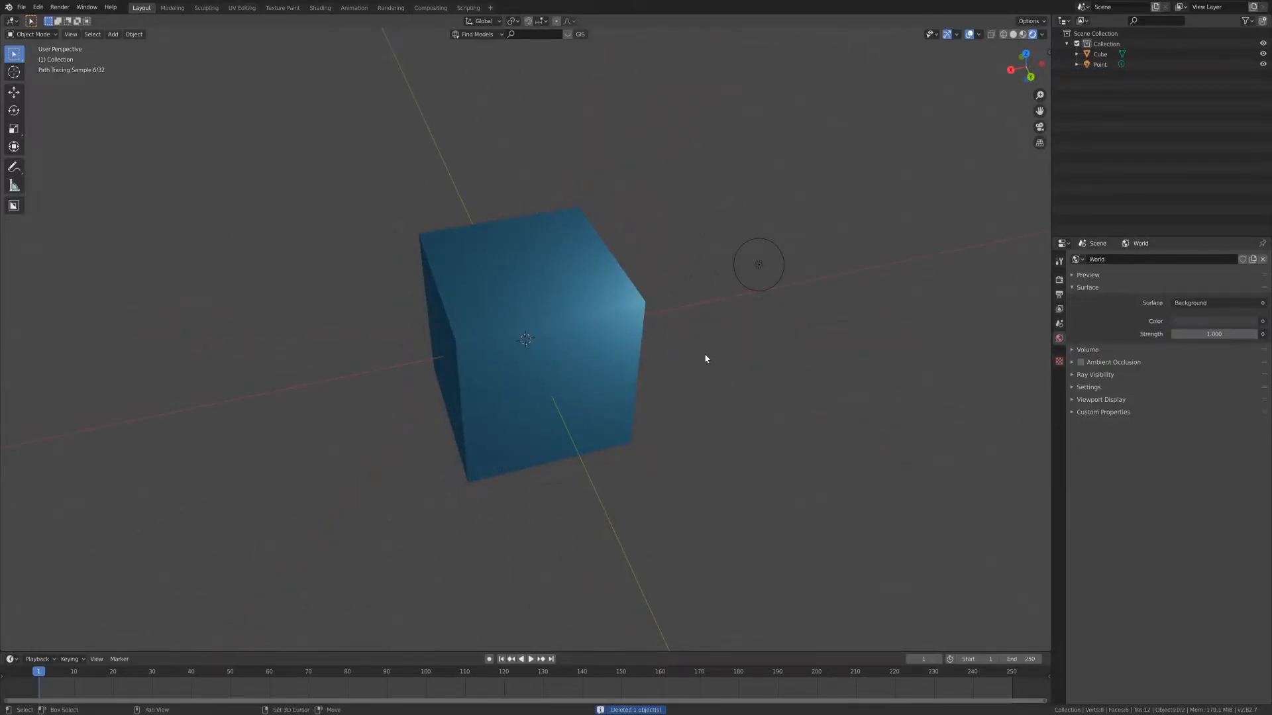
- Add a spot light, move it above one side of the cube and rotate it to shine on the cube
{"action": "key", "text": "shift+a"}
{"action": "mouse_move", "coordinate": [706, 358]}
{"action": "left_click", "coordinate": [749, 377]}
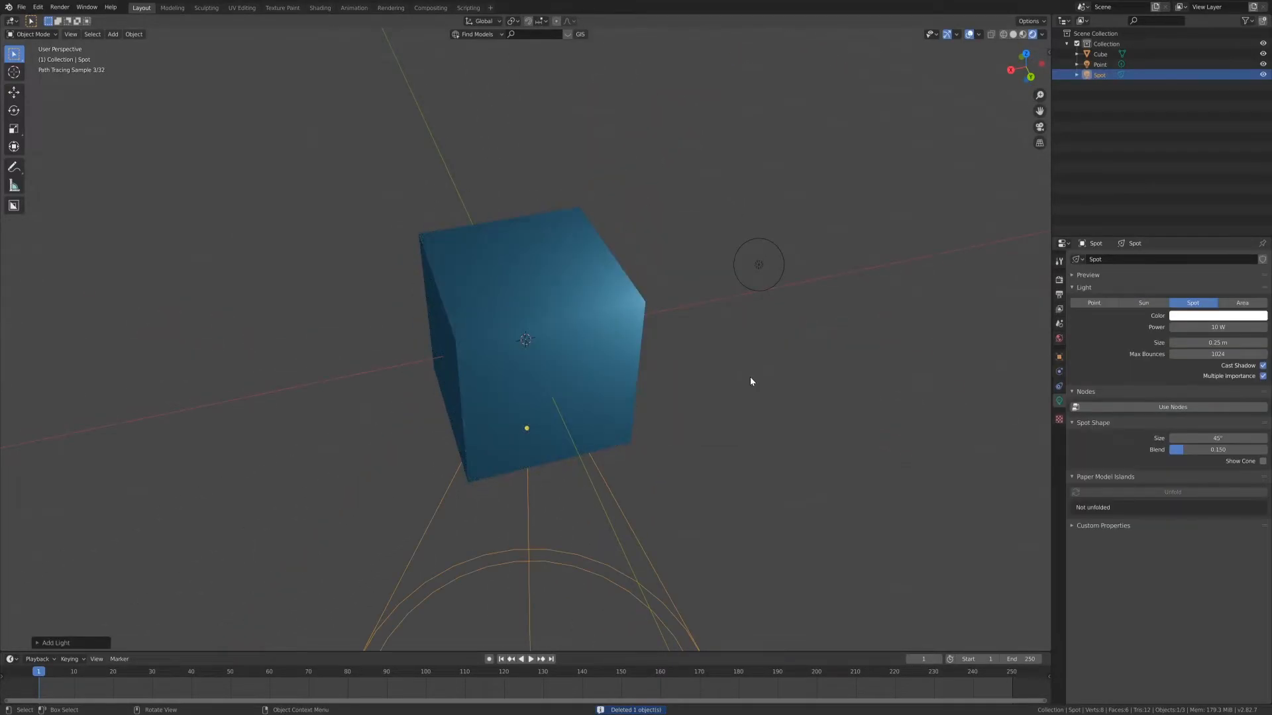
{"action": "key", "text": "g"}
{"action": "left_click", "coordinate": [559, 288]}
{"action": "middle_click_drag", "start_coordinate": [530, 407], "coordinate": [604, 406]}
{"action": "key", "text": "r"}
{"action": "left_click", "coordinate": [756, 300]}
{"action": "middle_click_drag", "start_coordinate": [757, 298], "coordinate": [750, 371]}
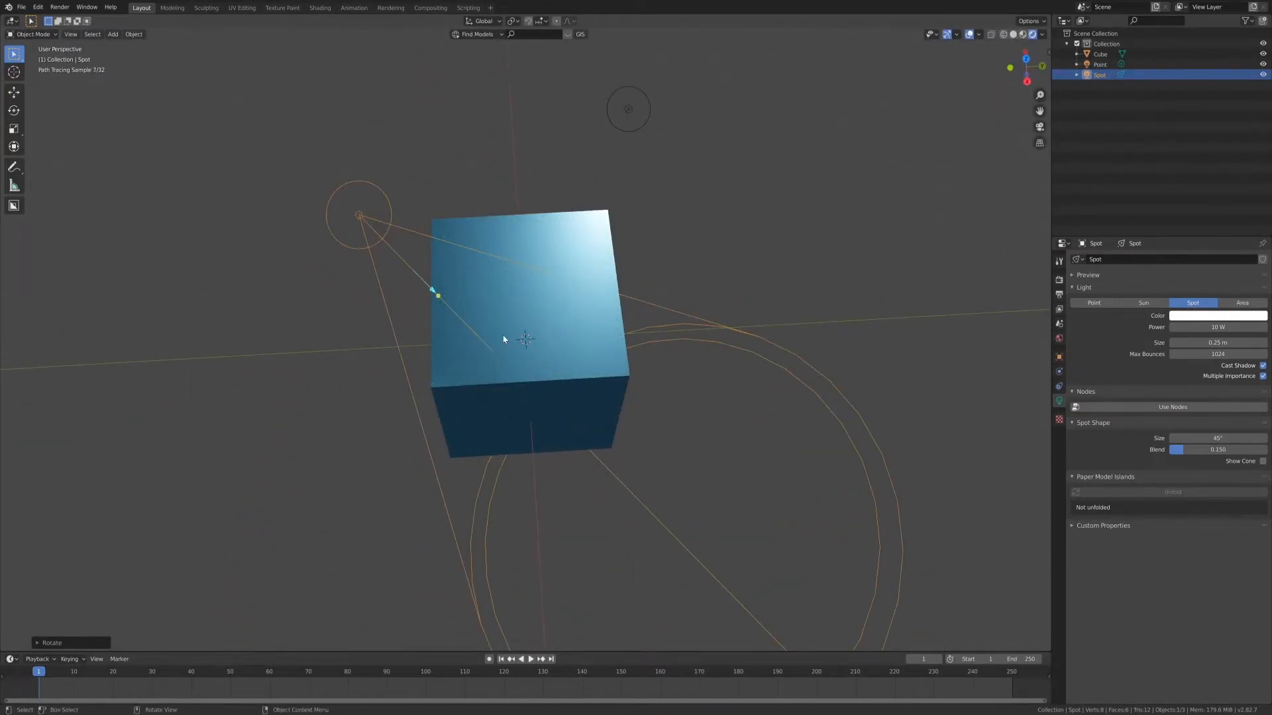
- Set the spot light's power to 20000 W and its color to red
{"action": "left_click", "coordinate": [1230, 328]}
{"action": "type", "text": "2000"}
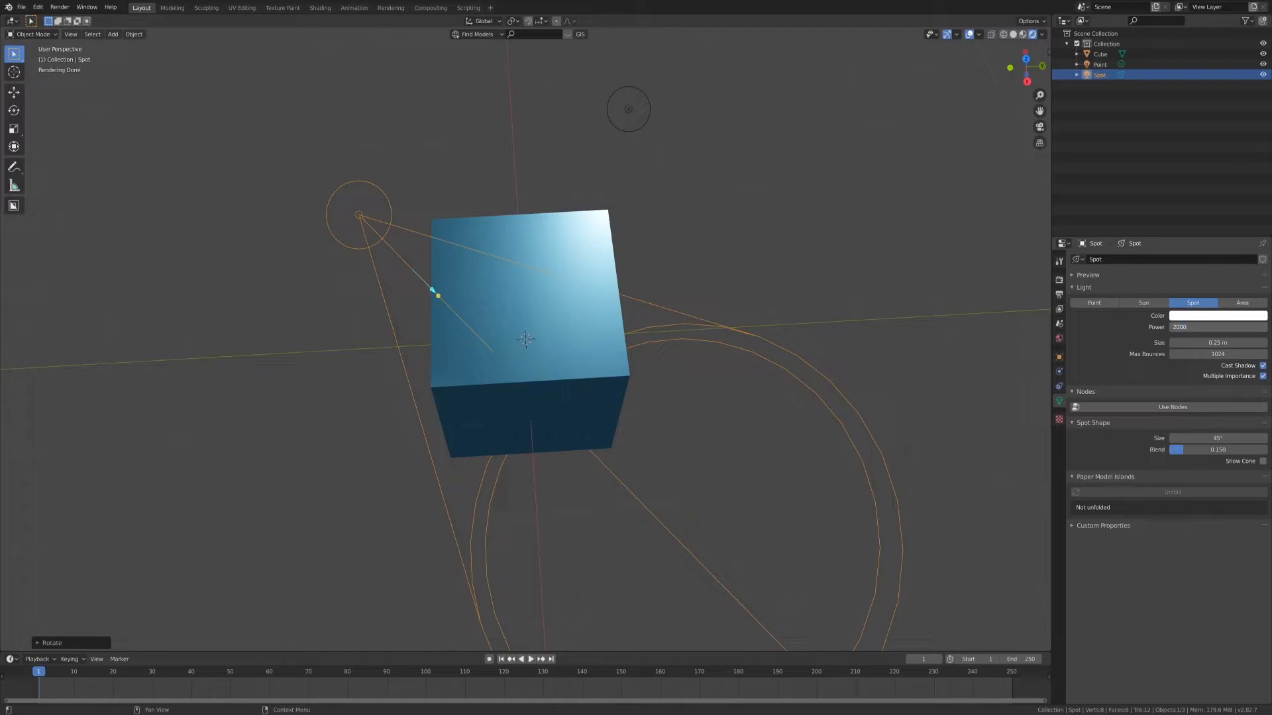
{"action": "type", "text": "0"}
{"action": "key", "text": "Return"}
{"action": "left_click", "coordinate": [1212, 316]}
{"action": "left_click_drag", "start_coordinate": [1215, 228], "coordinate": [1214, 251]}
{"action": "middle_click_drag", "start_coordinate": [686, 427], "coordinate": [636, 389]}
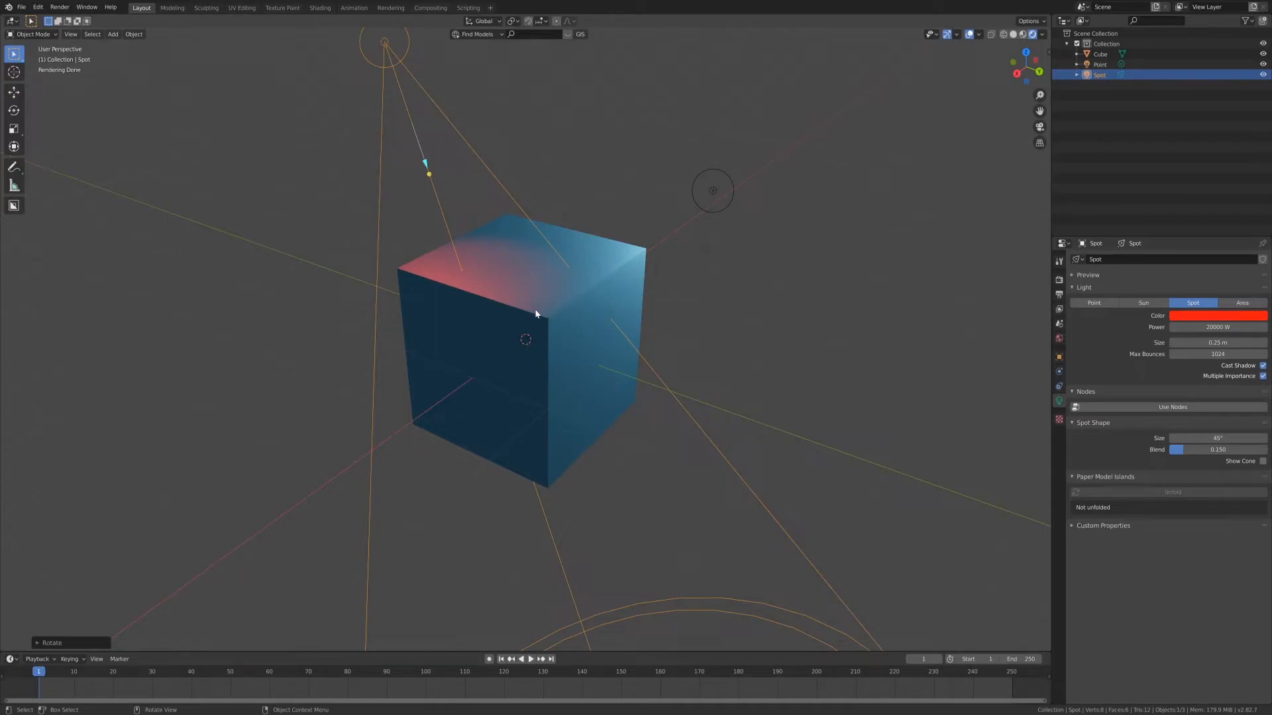
- Add an area light, move it above and beside the cube near the point light, and rotate it toward the cube
{"action": "key", "text": "shift+a"}
{"action": "mouse_move", "coordinate": [530, 310]}
{"action": "left_click", "coordinate": [599, 344]}
{"action": "middle_click_drag", "start_coordinate": [708, 440], "coordinate": [633, 403]}
{"action": "key", "text": "g"}
{"action": "left_click", "coordinate": [842, 233]}
{"action": "key", "text": "r"}
{"action": "left_click", "coordinate": [691, 355]}
{"action": "middle_click_drag", "start_coordinate": [690, 355], "coordinate": [646, 396]}
- Set the area light's color to light green and its power to 20000 W
{"action": "left_click", "coordinate": [1232, 327]}
{"action": "type", "text": "2000"}
{"action": "key", "text": "Return"}
{"action": "left_click", "coordinate": [1217, 316]}
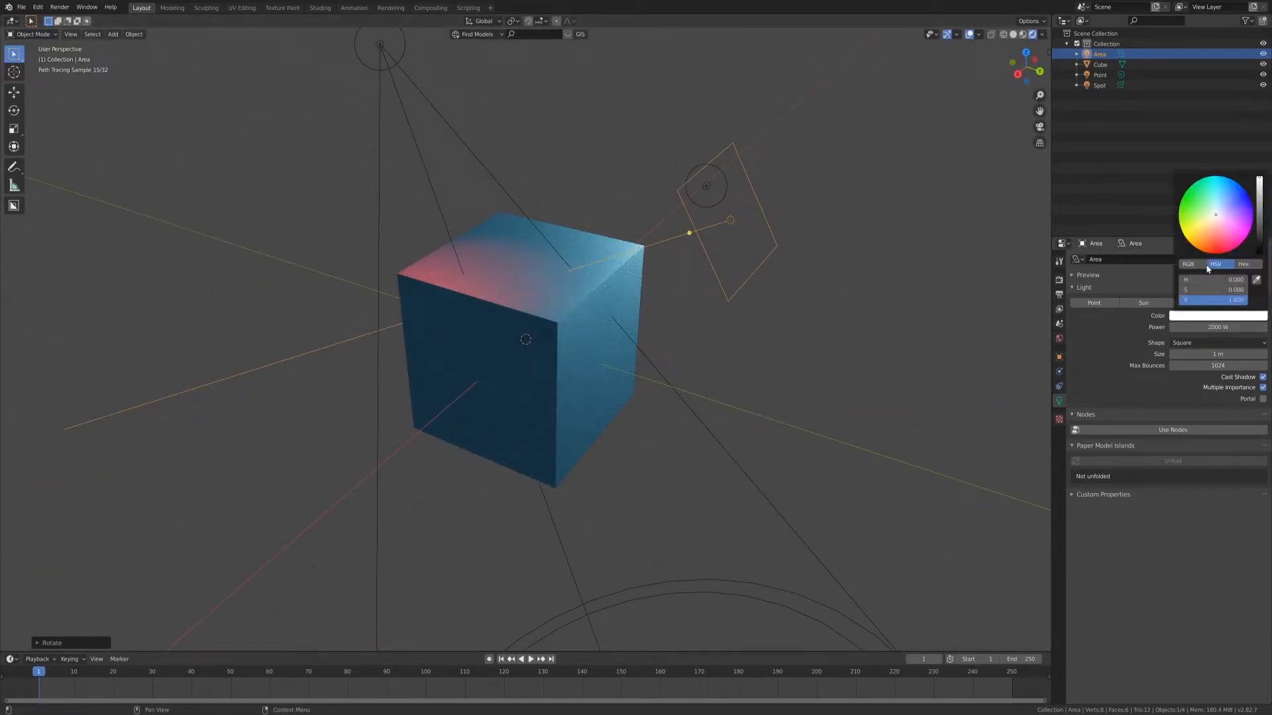
{"action": "left_click", "coordinate": [1202, 203]}
{"action": "left_click_drag", "start_coordinate": [1202, 203], "coordinate": [1199, 201]}
{"action": "left_click", "coordinate": [1213, 326]}
{"action": "type", "text": "20000"}
{"action": "key", "text": "Return"}
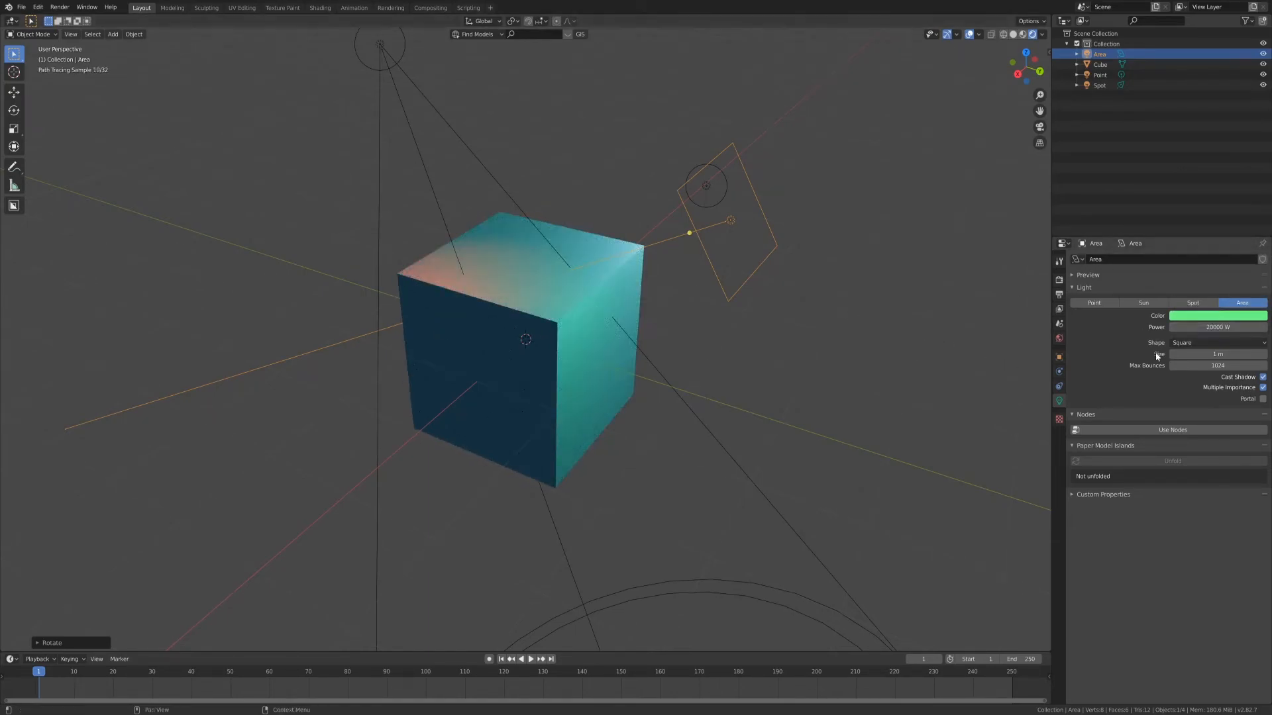
- Duplicate the cube, place the copy beyond the area light, view the lighting on it and delete the copy
{"action": "middle_click_drag", "start_coordinate": [926, 396], "coordinate": [690, 378]}
{"action": "left_click", "coordinate": [666, 354]}
{"action": "left_click", "coordinate": [647, 338]}
{"action": "middle_click_drag", "start_coordinate": [642, 341], "coordinate": [690, 337]}
{"action": "key", "text": "shift+d"}
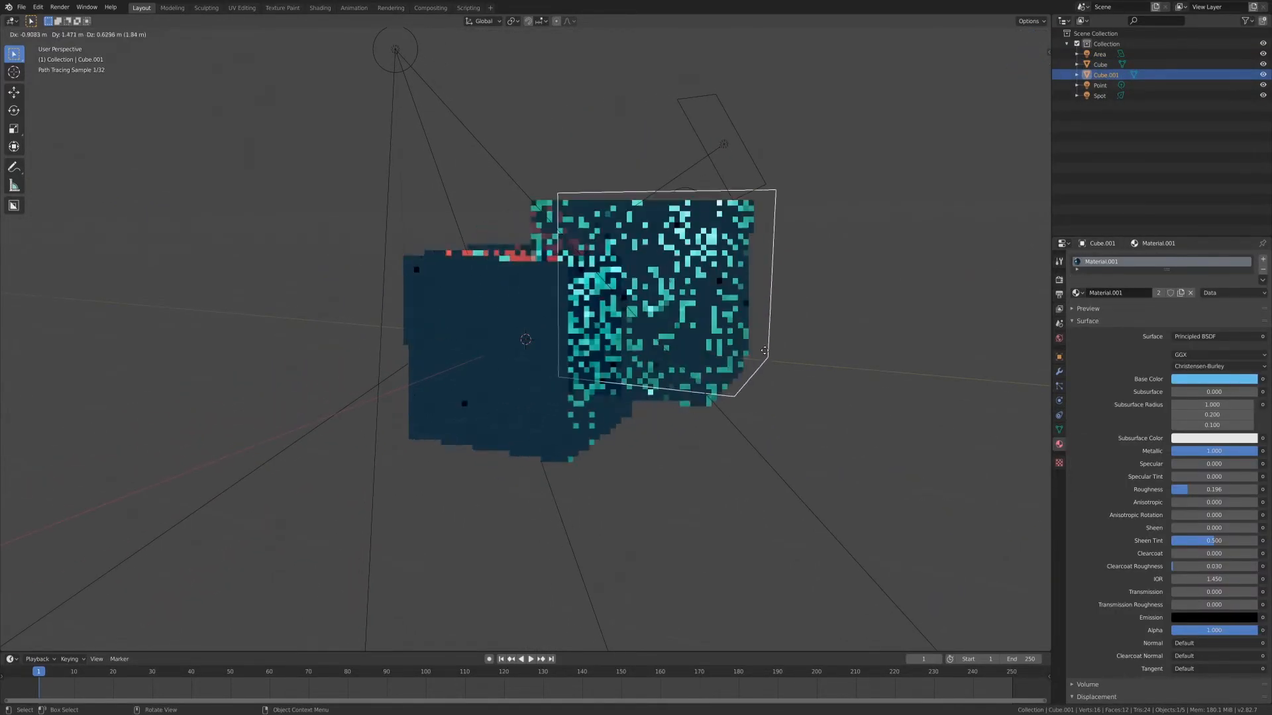
{"action": "left_click", "coordinate": [920, 255]}
{"action": "middle_click_drag", "start_coordinate": [930, 270], "coordinate": [679, 324]}
{"action": "mouse_move", "coordinate": [679, 262]}
{"action": "middle_mouse_down"}
{"action": "mouse_move", "coordinate": [639, 255]}
{"action": "mouse_move", "coordinate": [698, 276]}
{"action": "middle_mouse_up"}
{"action": "key", "text": "x"}
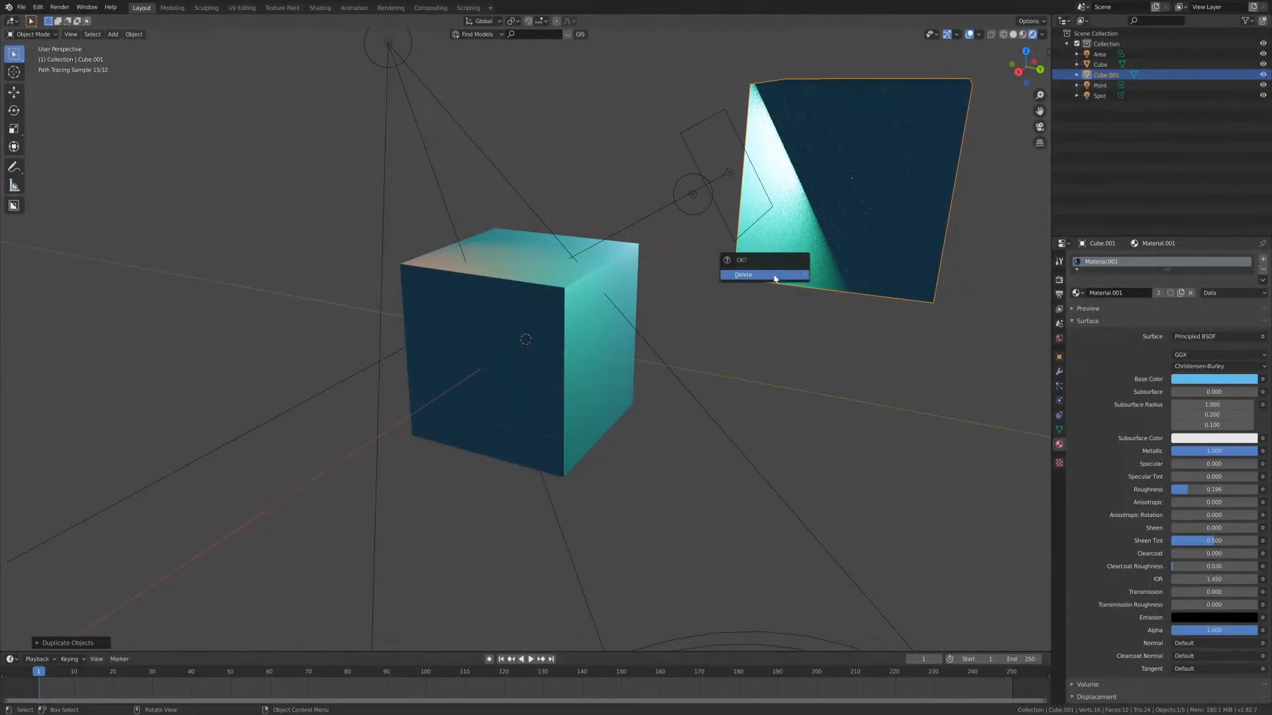
{"action": "left_click", "coordinate": [775, 275]}
- Add a UV sphere and move it above and beside the cube, beyond the area light
{"action": "key", "text": "shift+a"}
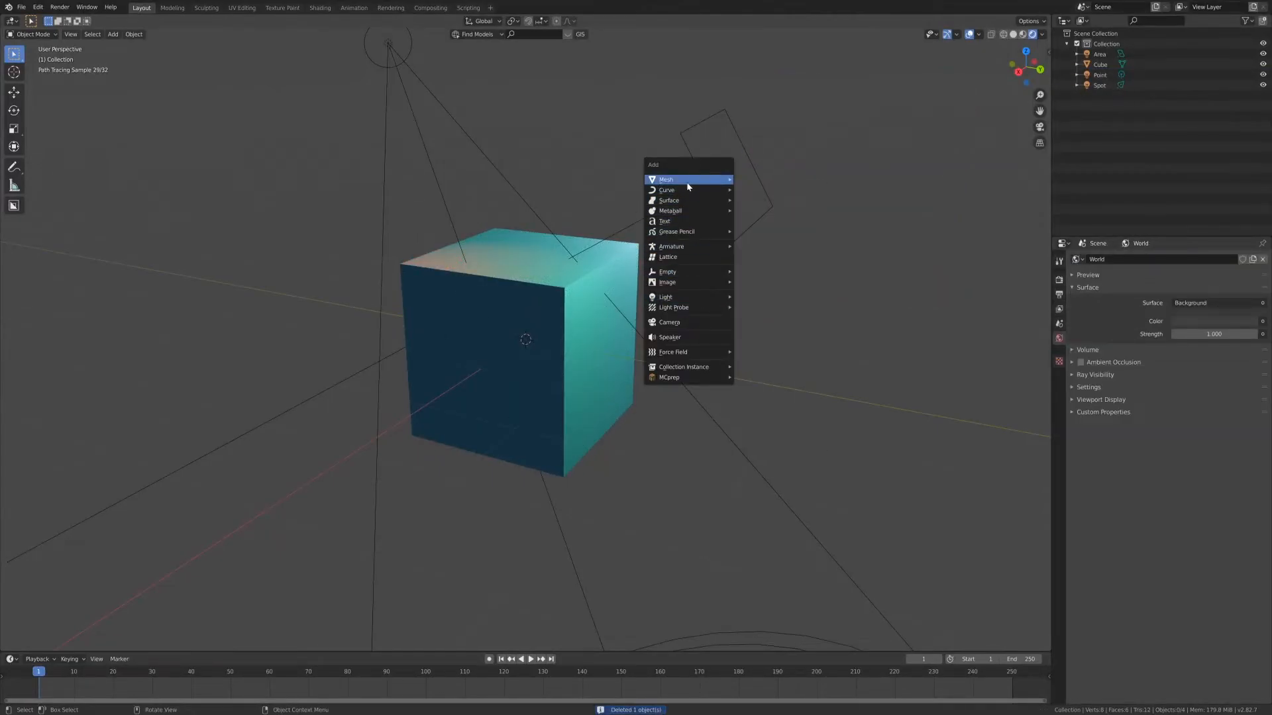
{"action": "mouse_move", "coordinate": [687, 187]}
{"action": "left_click", "coordinate": [755, 211]}
{"action": "key", "text": "g"}
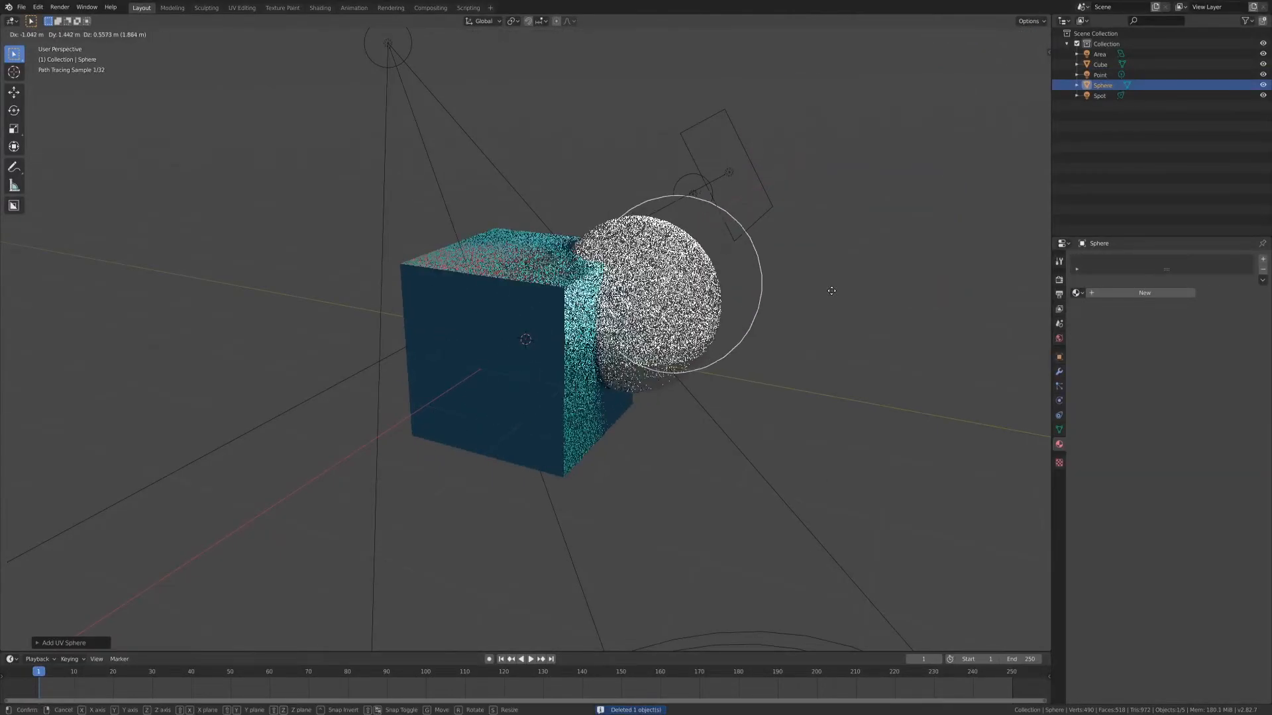
{"action": "left_click", "coordinate": [1023, 236]}
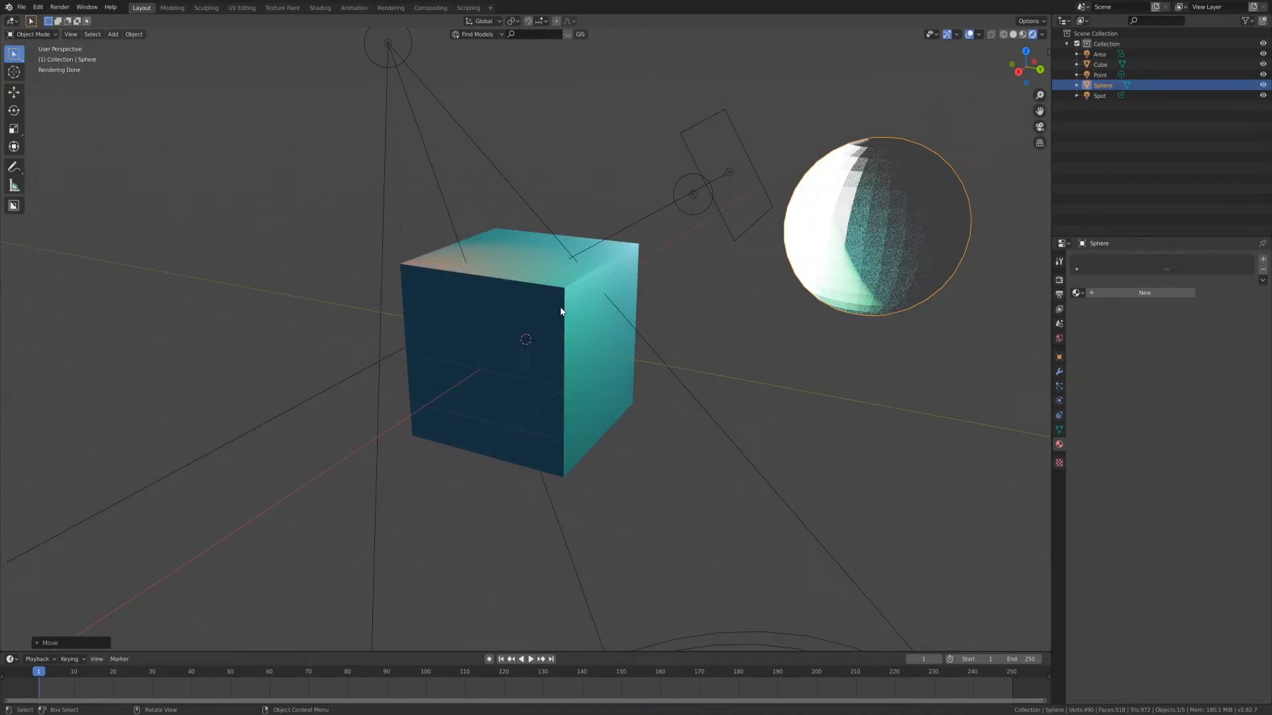
- Assign the existing Material.001 to the sphere, shade it smooth and view the lighting on it from several sides
{"action": "left_click", "coordinate": [1079, 295]}
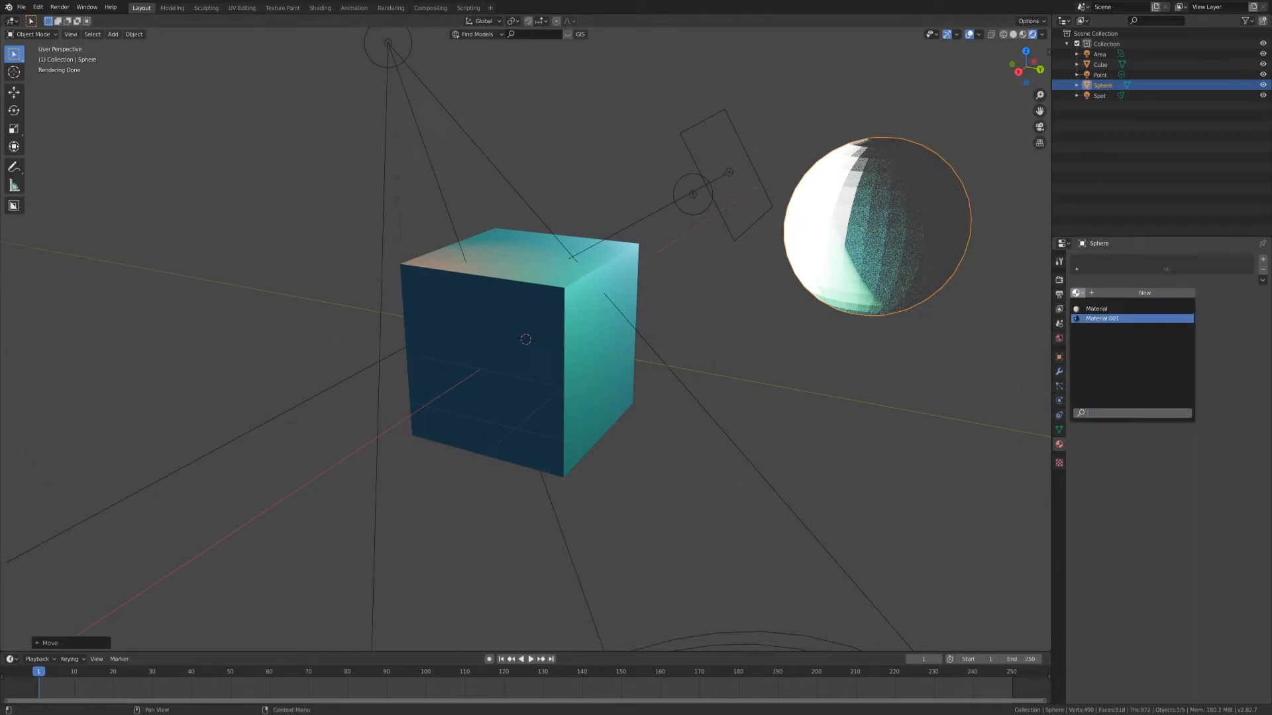
{"action": "left_click", "coordinate": [1100, 319]}
{"action": "middle_click_drag", "start_coordinate": [880, 215], "coordinate": [936, 221]}
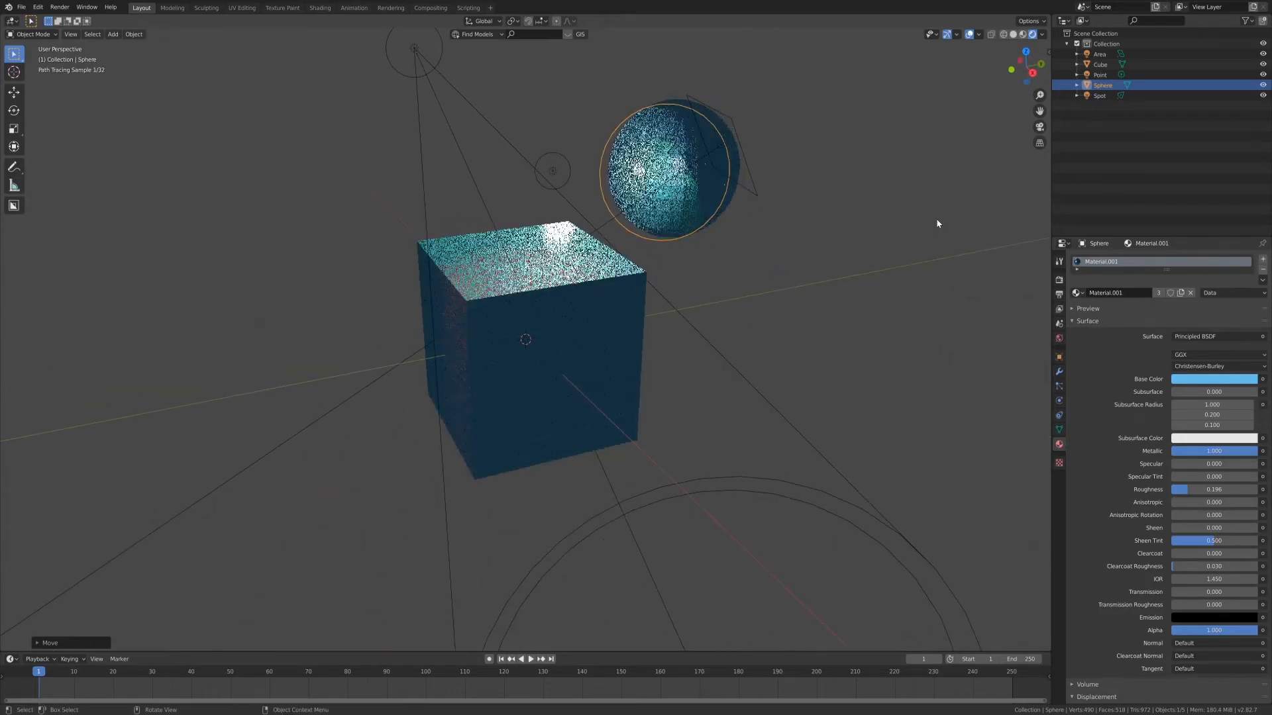
{"action": "right_click", "coordinate": [672, 187]}
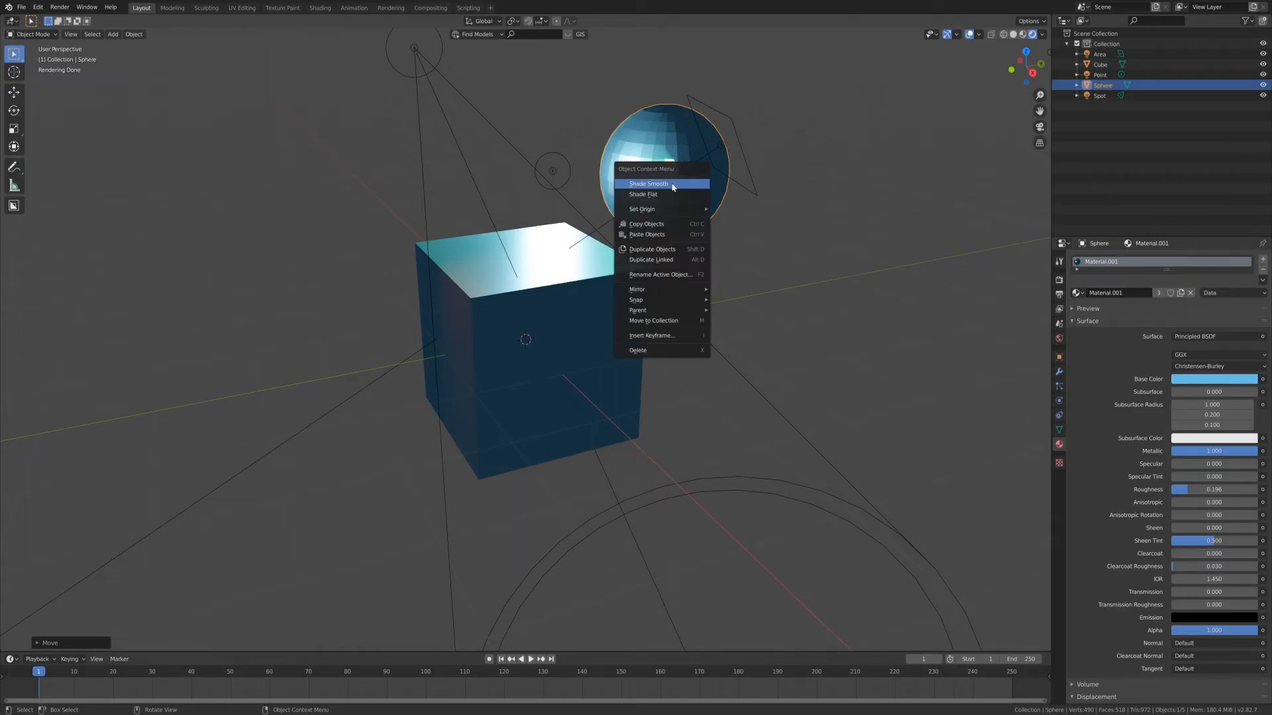
{"action": "left_click", "coordinate": [672, 187]}
{"action": "left_click", "coordinate": [733, 244]}
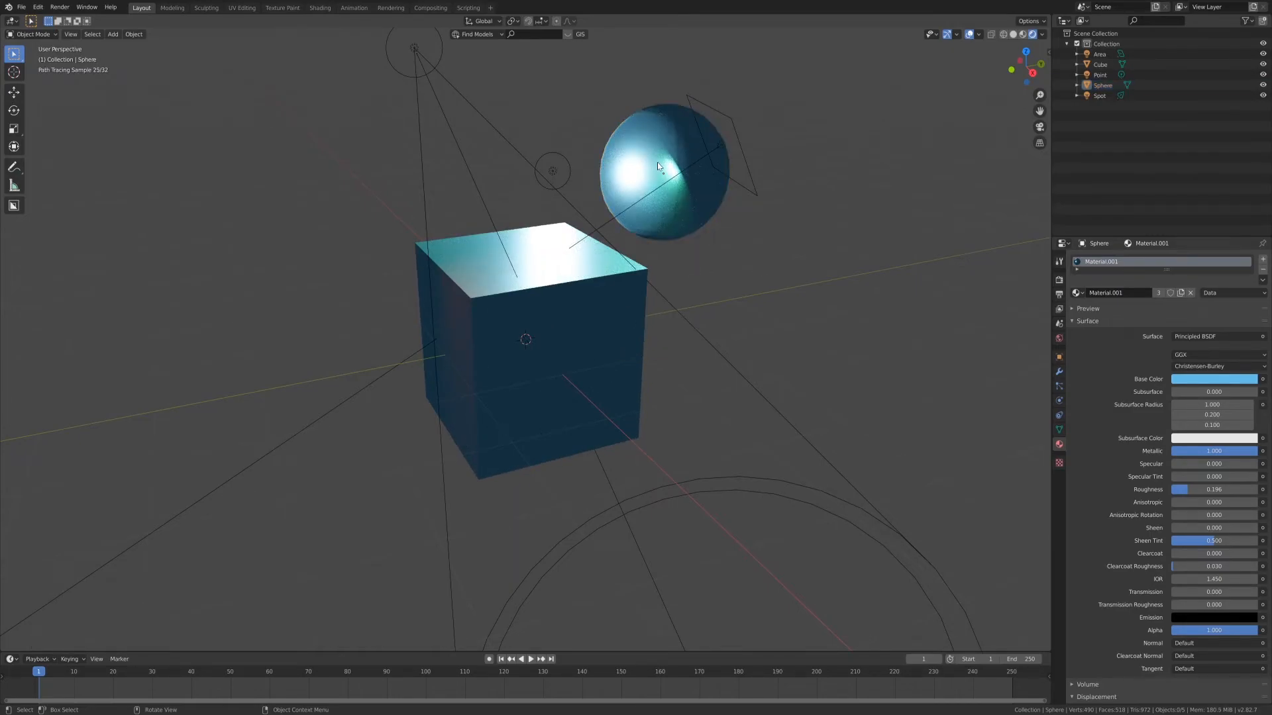
{"action": "middle_click_drag", "start_coordinate": [659, 166], "coordinate": [701, 161]}
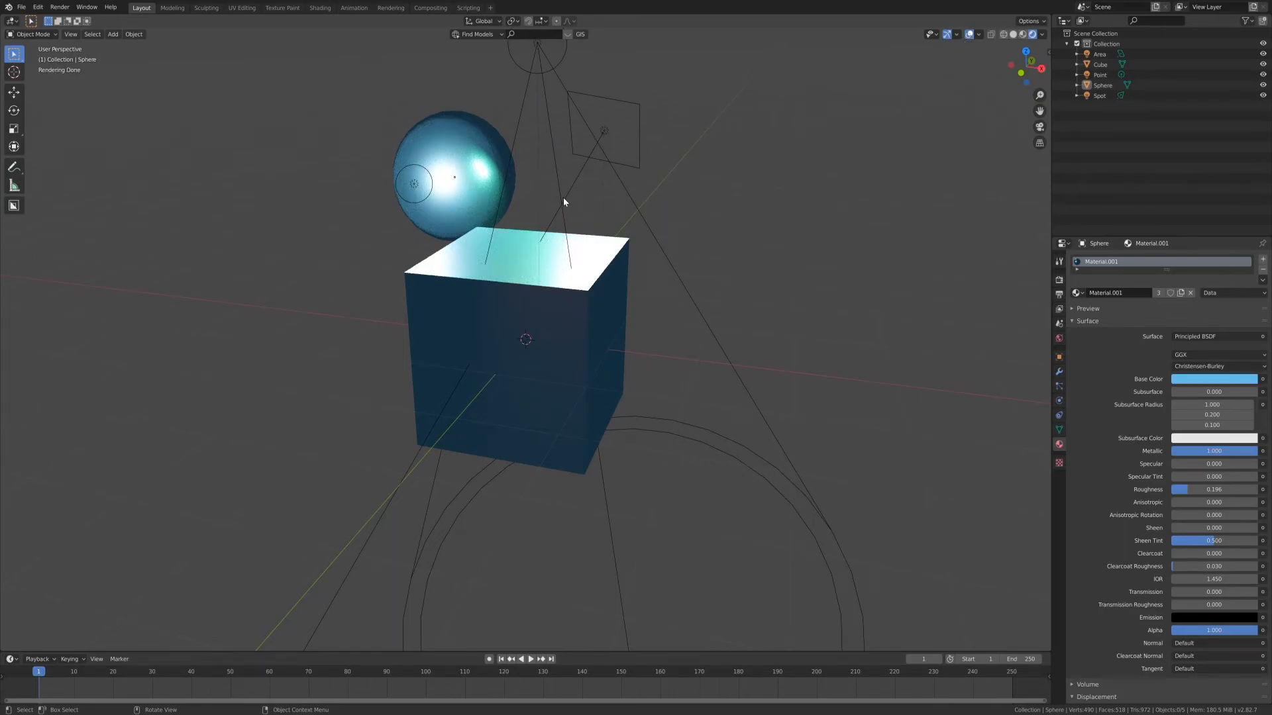
{"action": "mouse_move", "coordinate": [645, 209]}
{"action": "middle_mouse_down"}
{"action": "mouse_move", "coordinate": [667, 218]}
{"action": "mouse_move", "coordinate": [611, 213]}
{"action": "middle_mouse_up"}
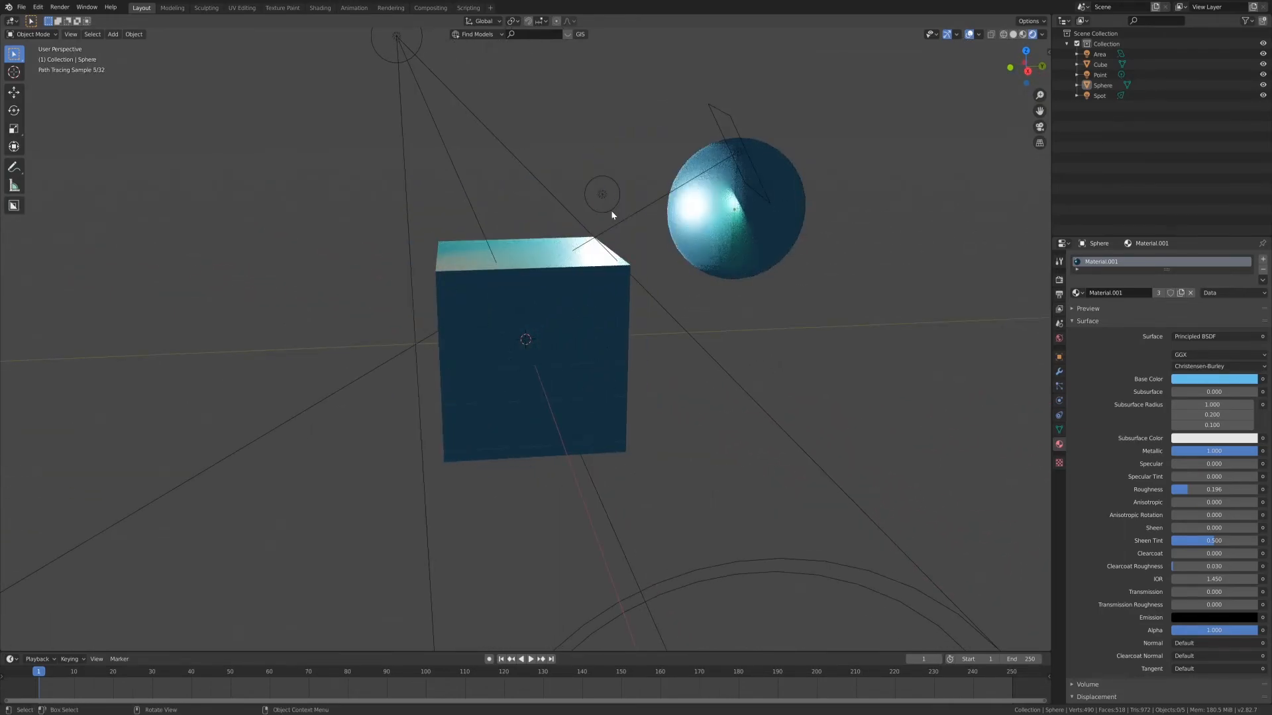
{"action": "mouse_move", "coordinate": [605, 342]}
{"action": "middle_mouse_down"}
{"action": "mouse_move", "coordinate": [585, 400]}
{"action": "mouse_move", "coordinate": [563, 399]}
{"action": "middle_mouse_up"}
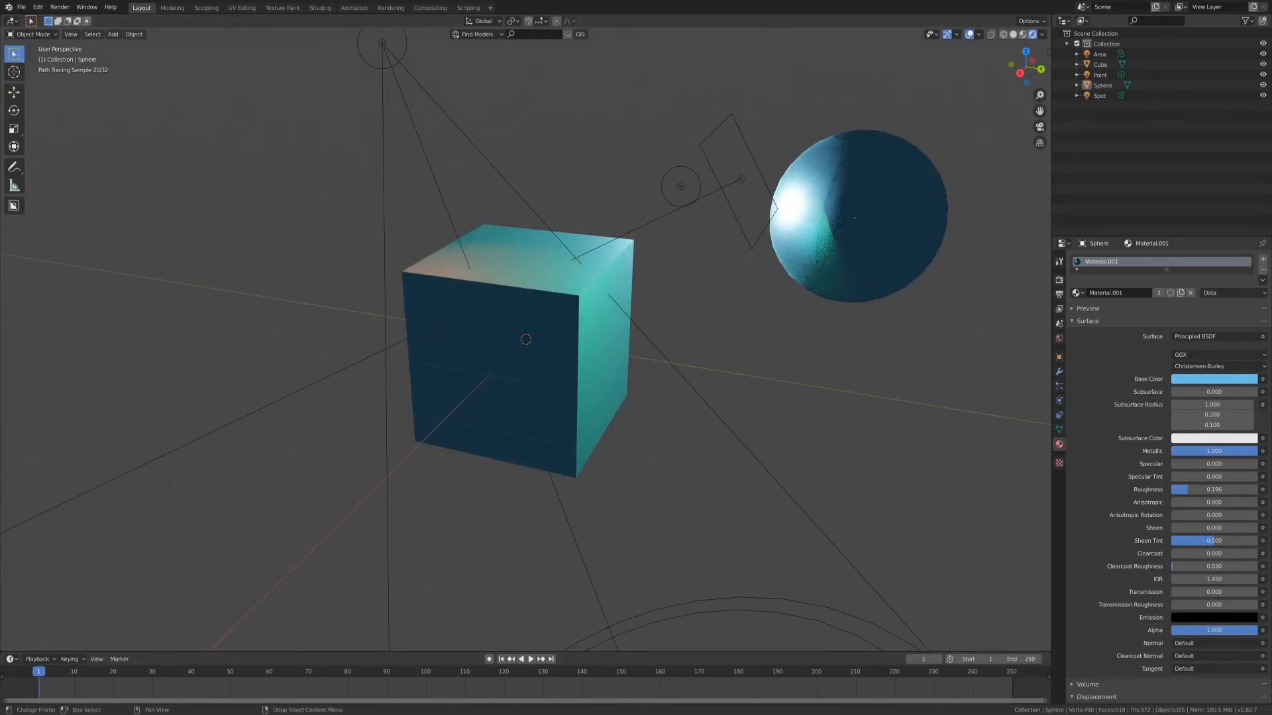